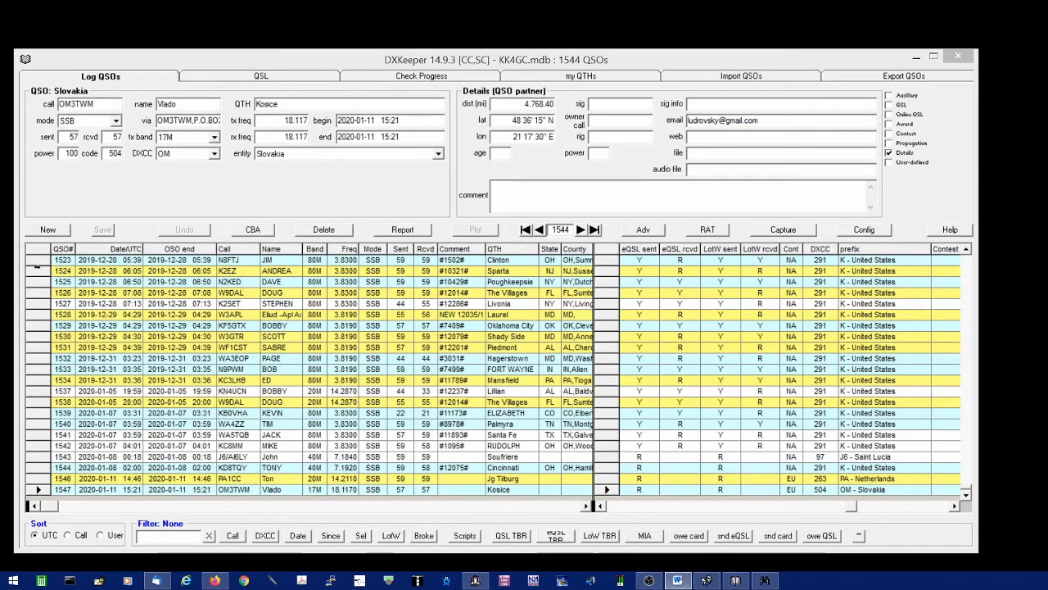
left_click(766, 62)
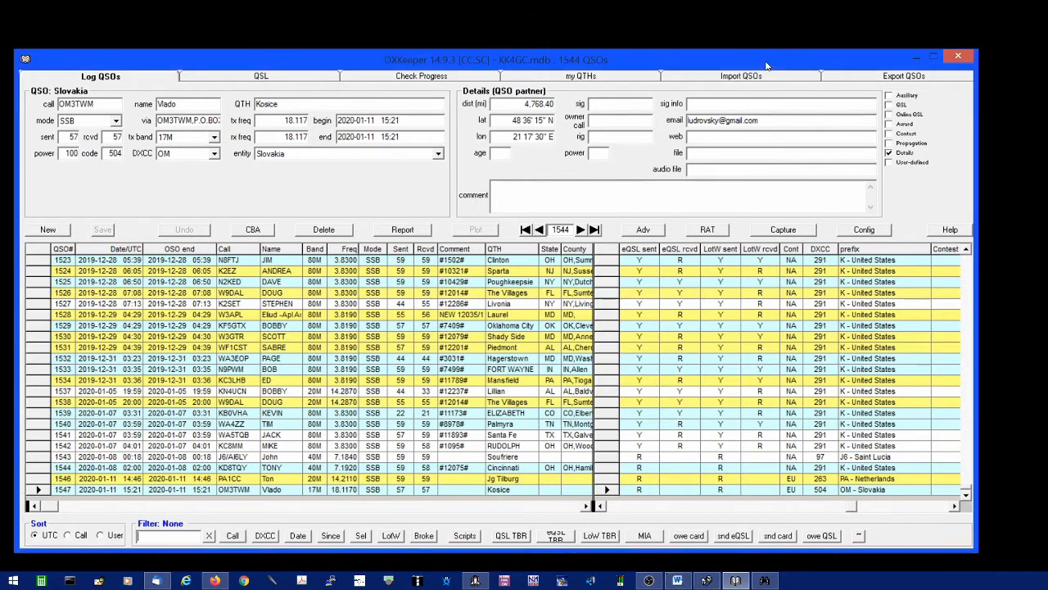
left_click(793, 232)
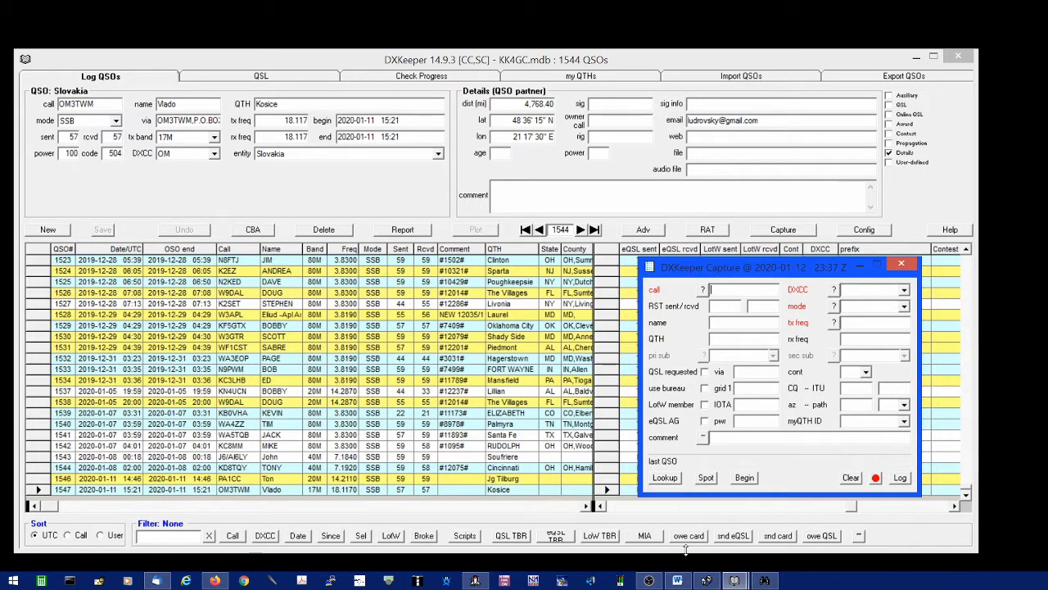
left_click(171, 538)
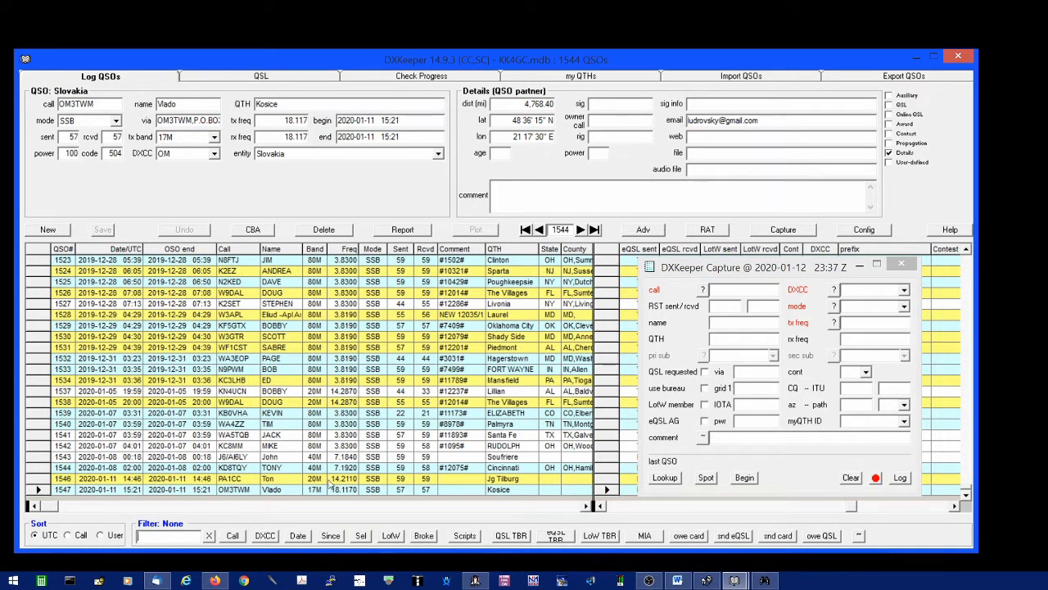
left_click(736, 289)
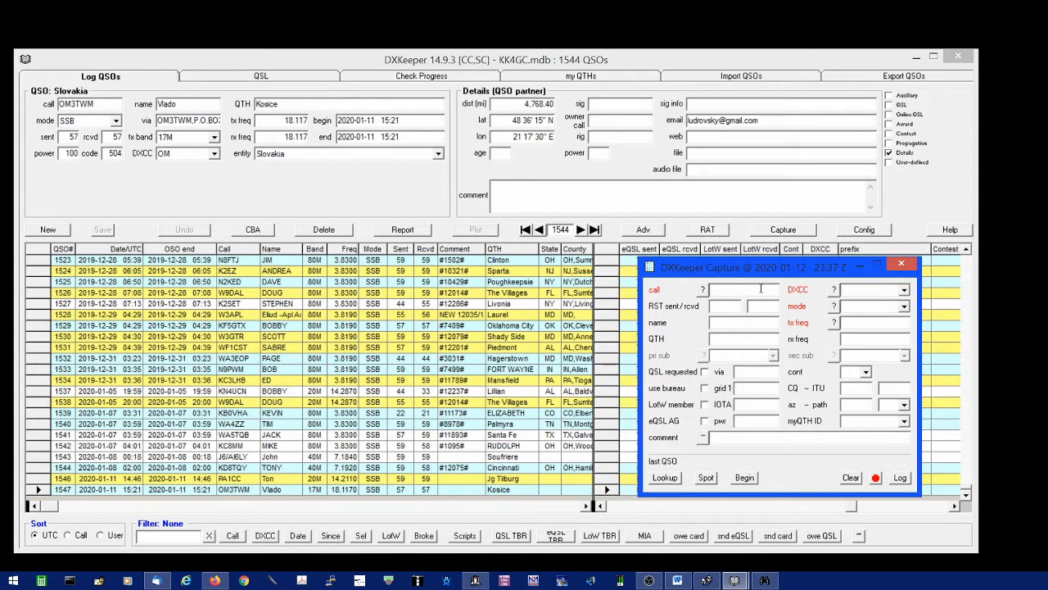
type("N8FTJ")
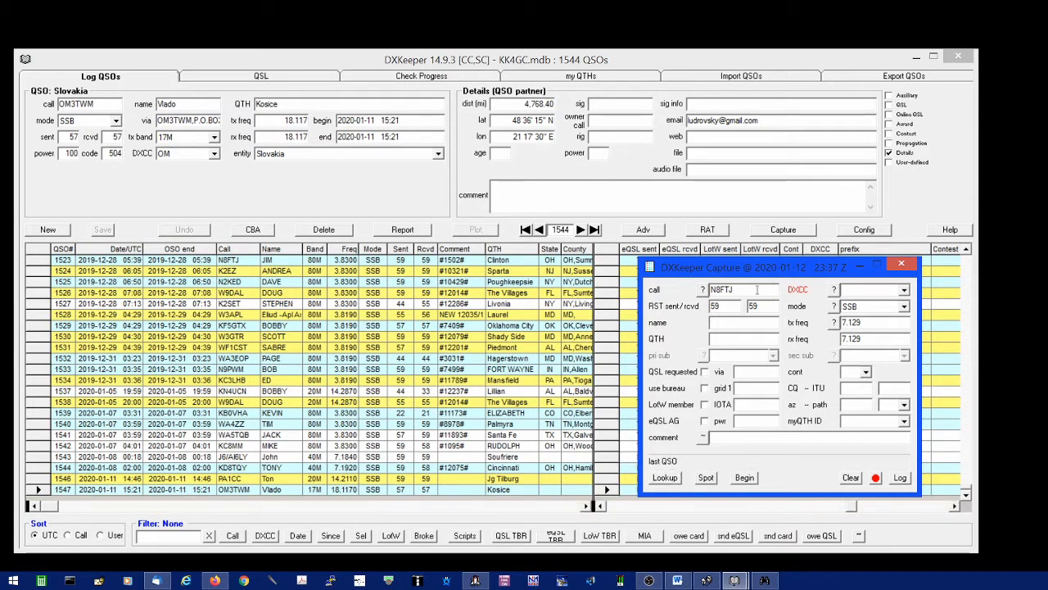
key("Tab")
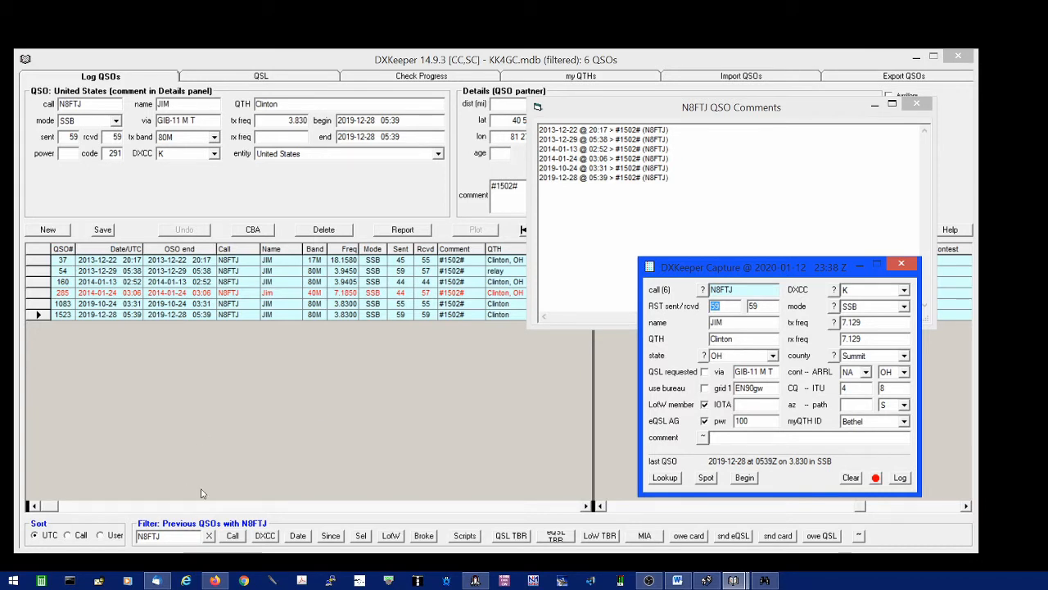
left_click(183, 537)
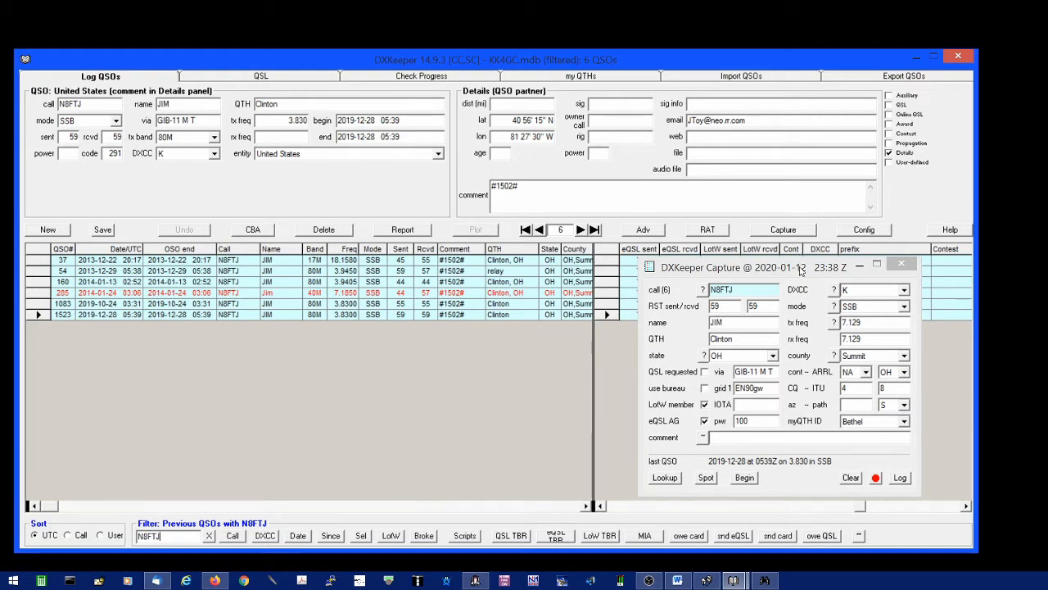
left_click(801, 271)
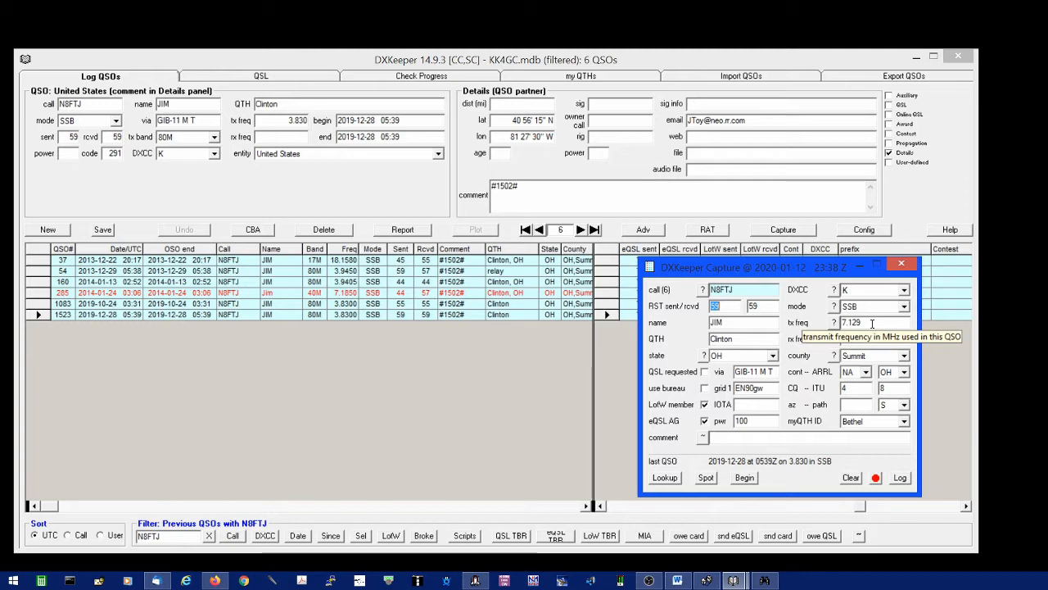
left_click_drag(796, 268, 435, 256)
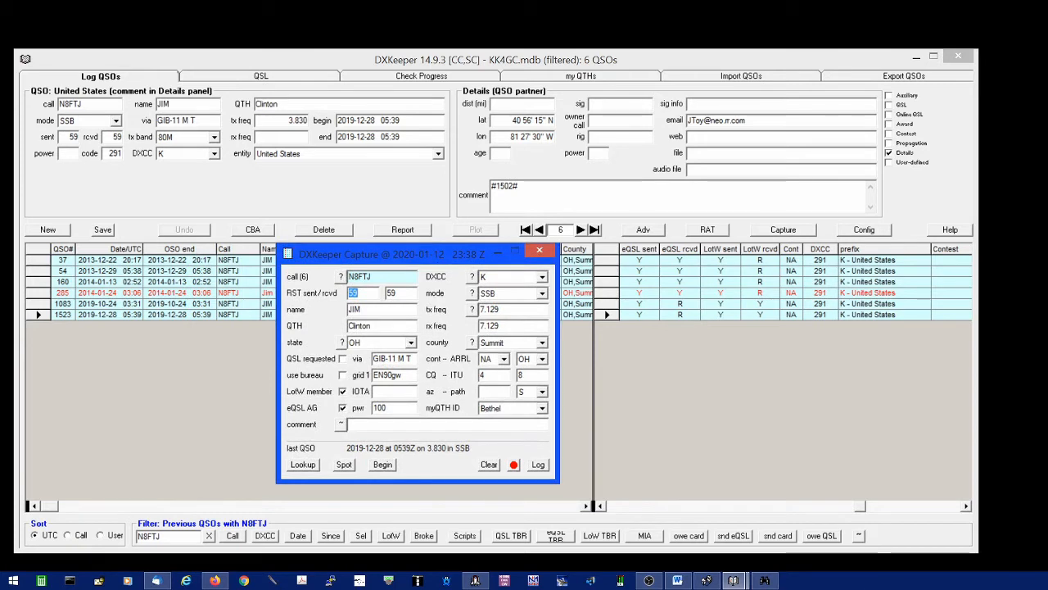
- Switch to Commander and compare its VFO A frequency with the transmit and receive frequencies in the Capture window
left_click(704, 582)
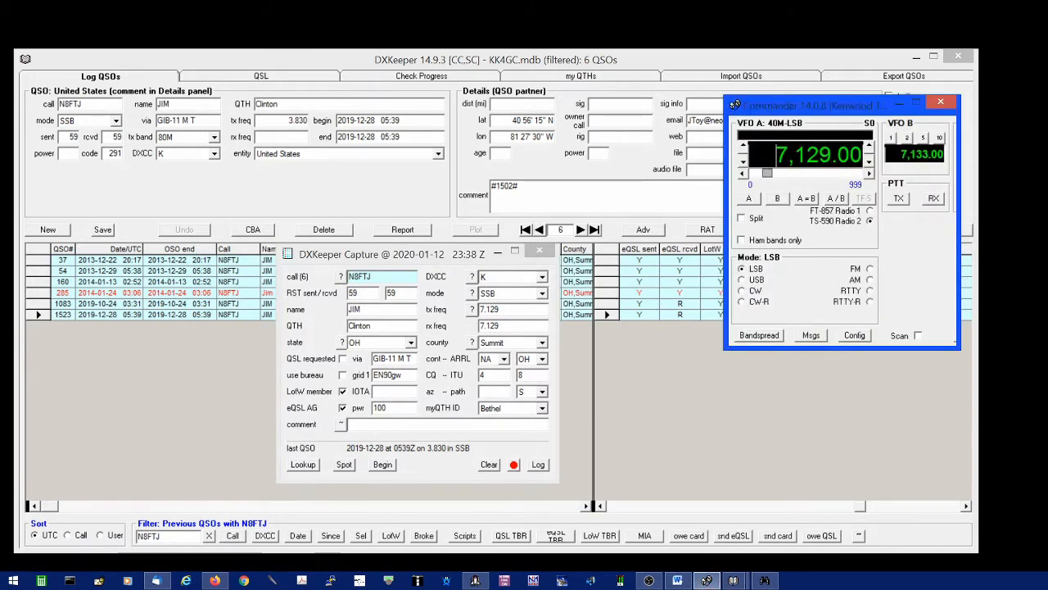
left_click(461, 255)
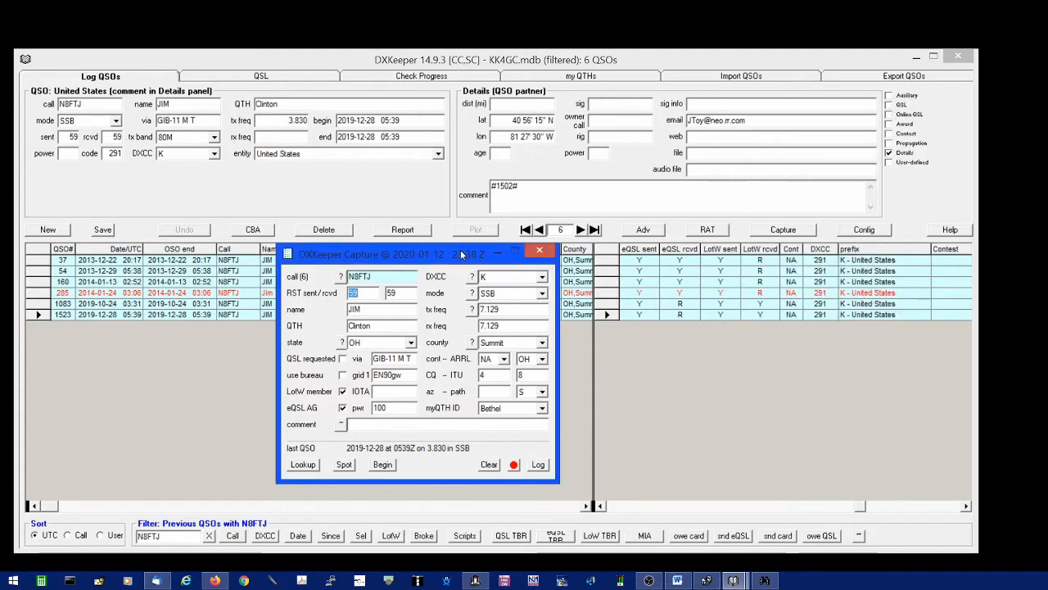
left_click(706, 580)
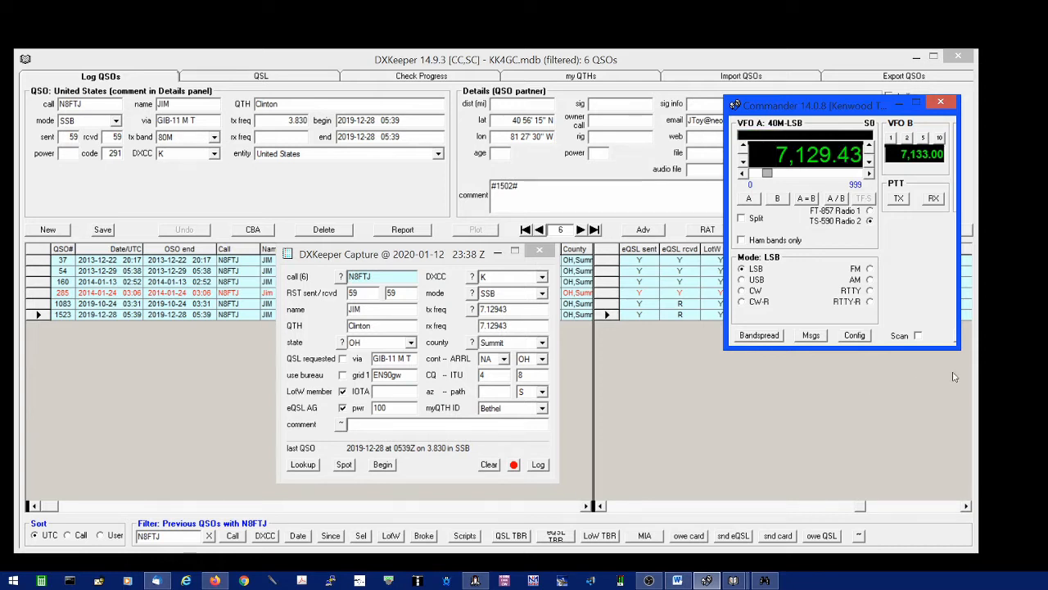
left_click_drag(840, 107, 845, 103)
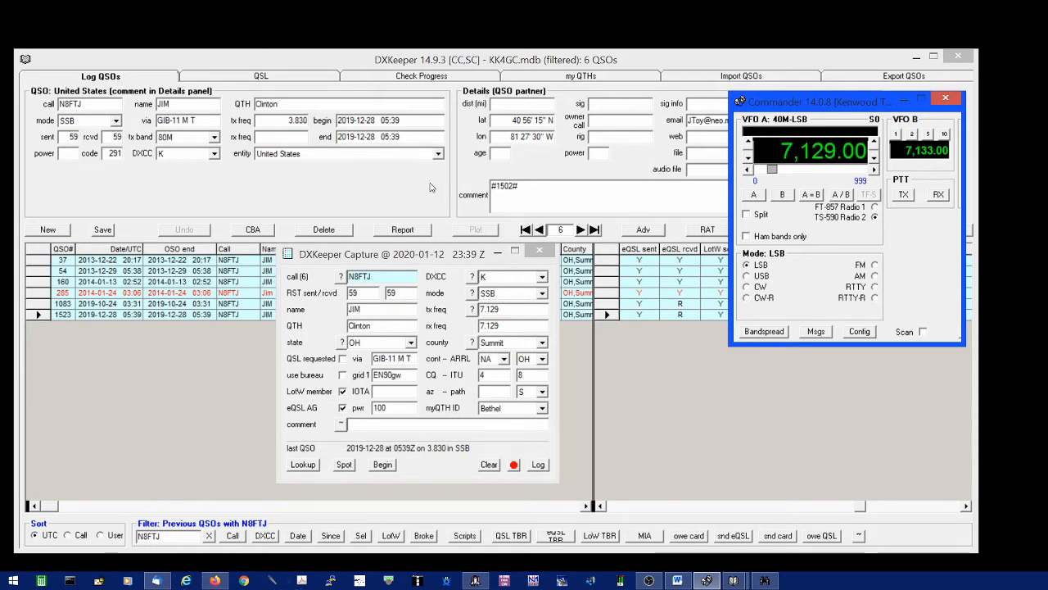
left_click(444, 255)
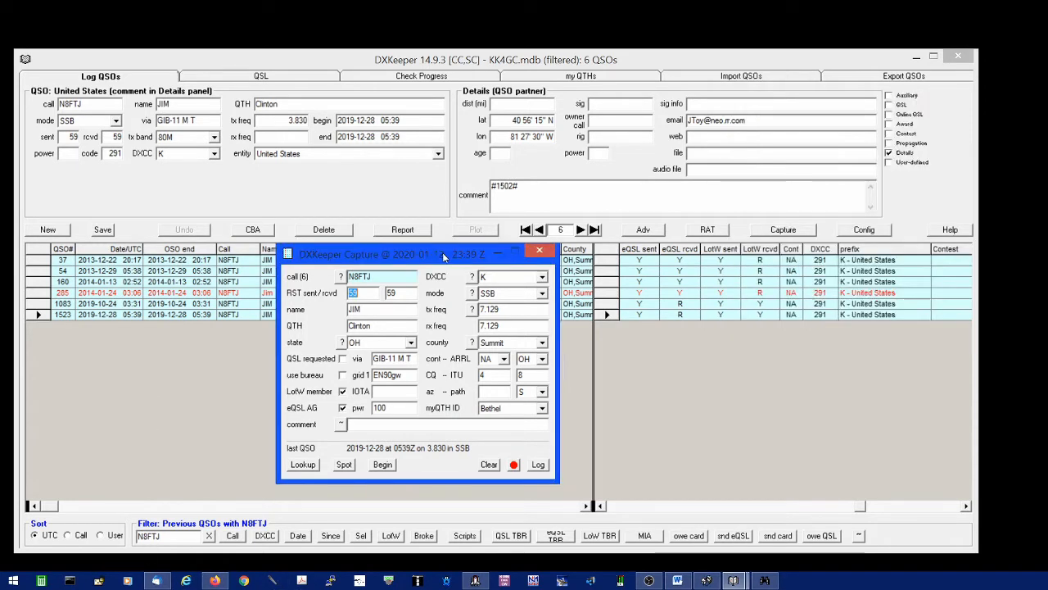
left_click(489, 464)
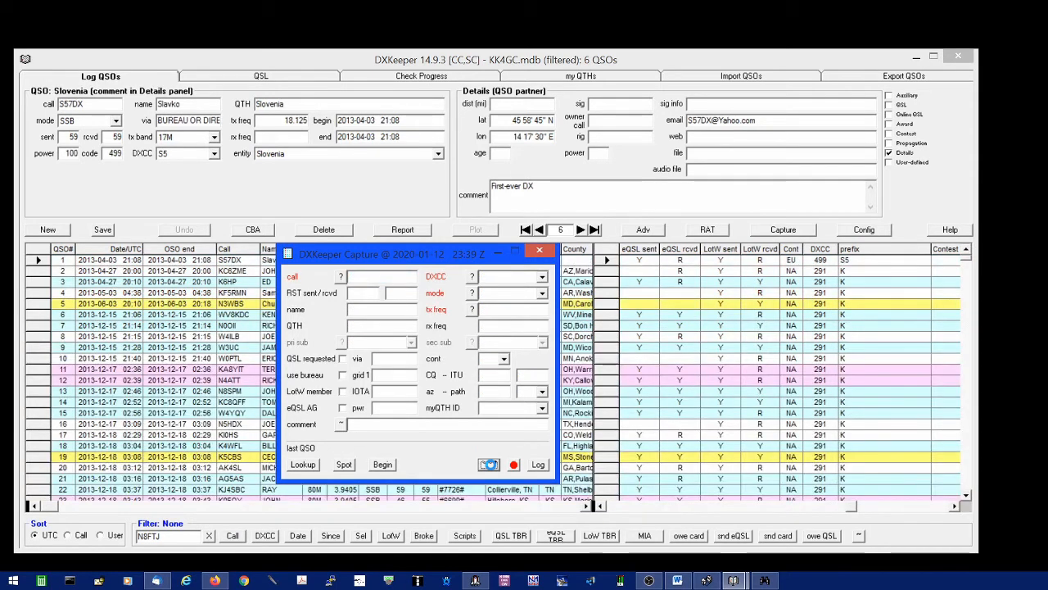
left_click_drag(411, 259, 556, 256)
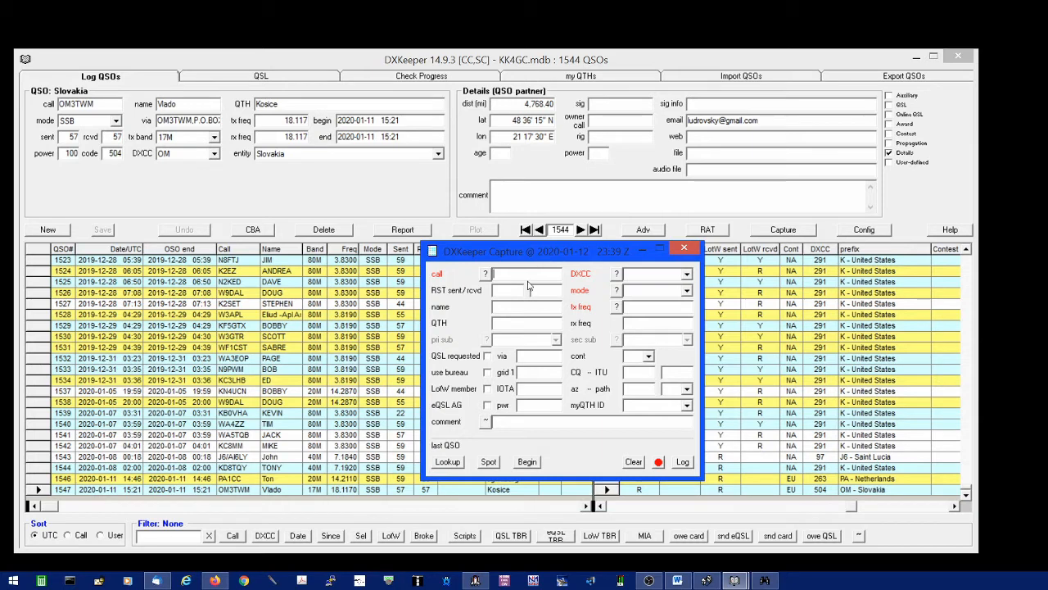
type("S57")
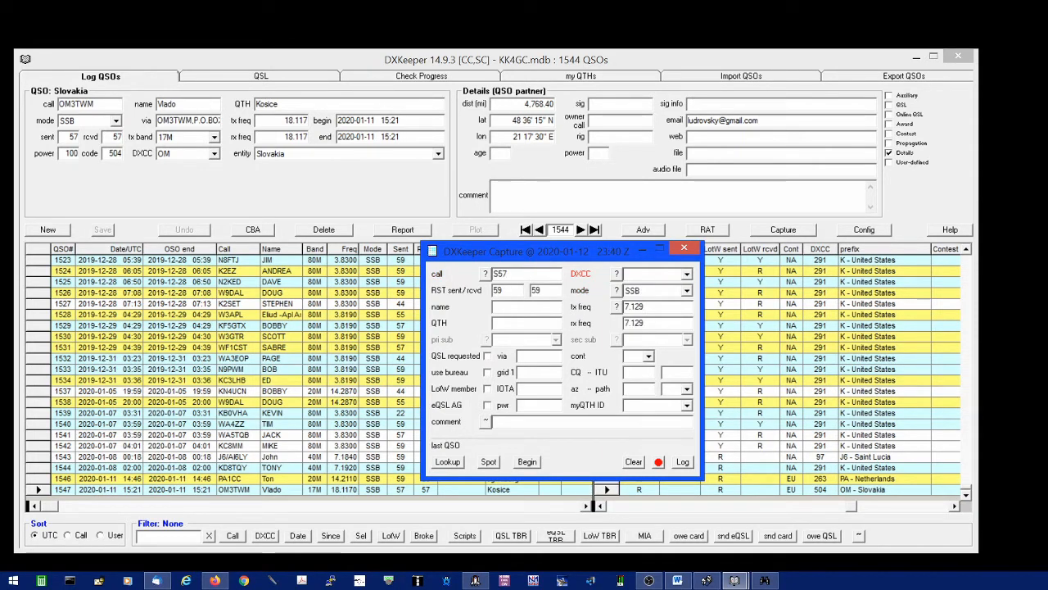
type("DX")
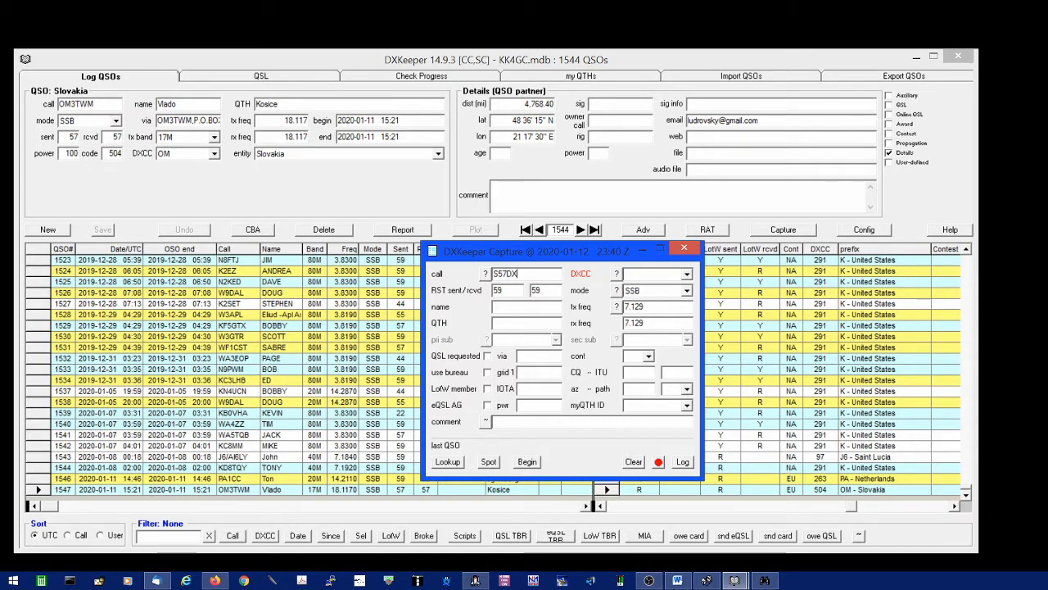
key("Tab")
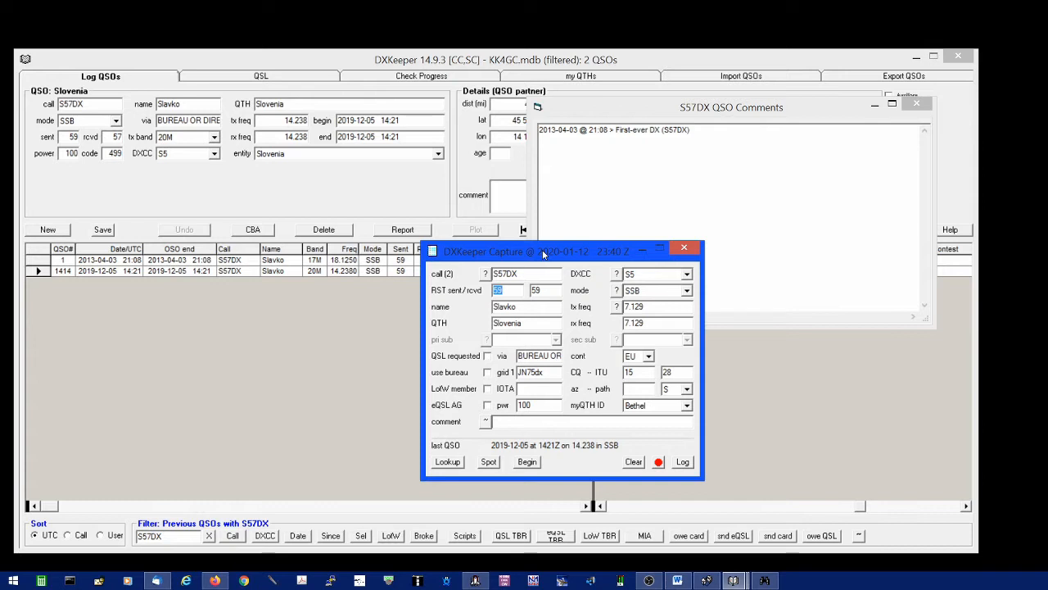
- Read and close the S57DX QSO Comments window, and move the Capture window off the filtered log's Comment column
left_click_drag(543, 254, 556, 260)
left_click(727, 109)
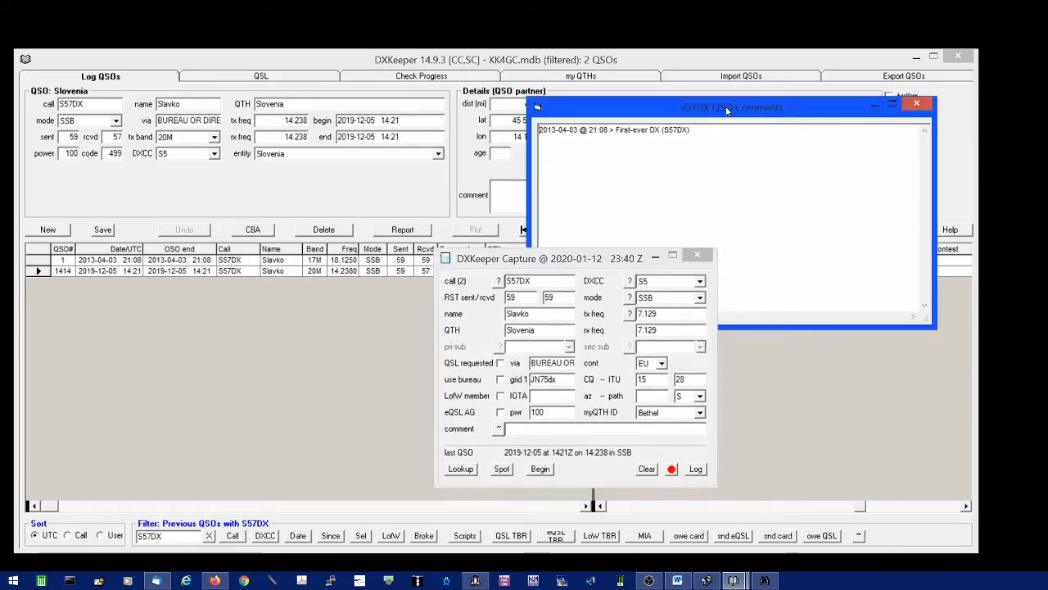
left_click_drag(727, 109, 733, 107)
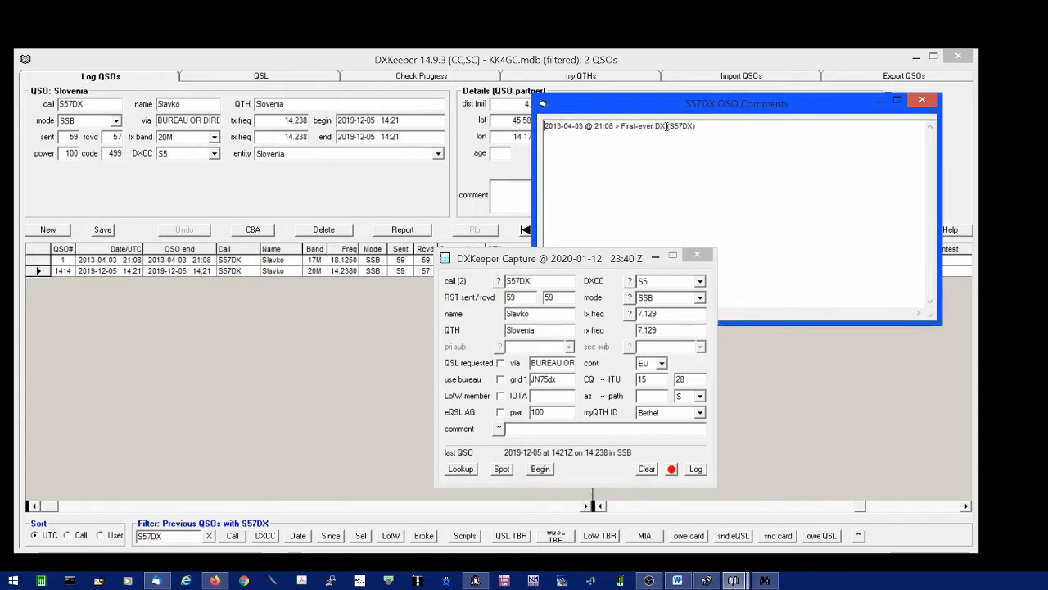
left_click(924, 102)
left_click(924, 101)
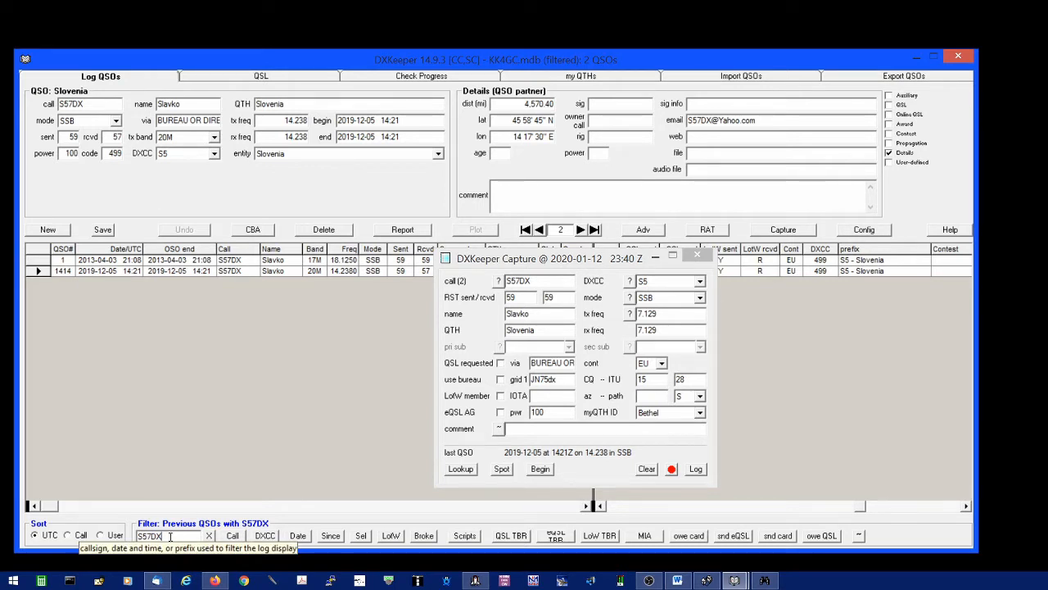
left_click_drag(574, 263, 658, 251)
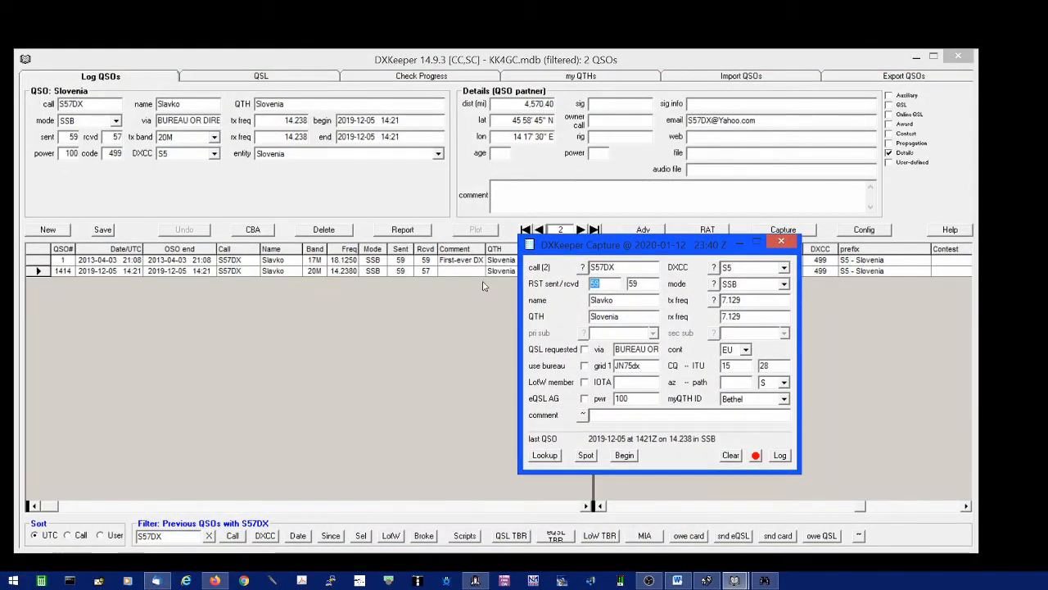
left_click(732, 455)
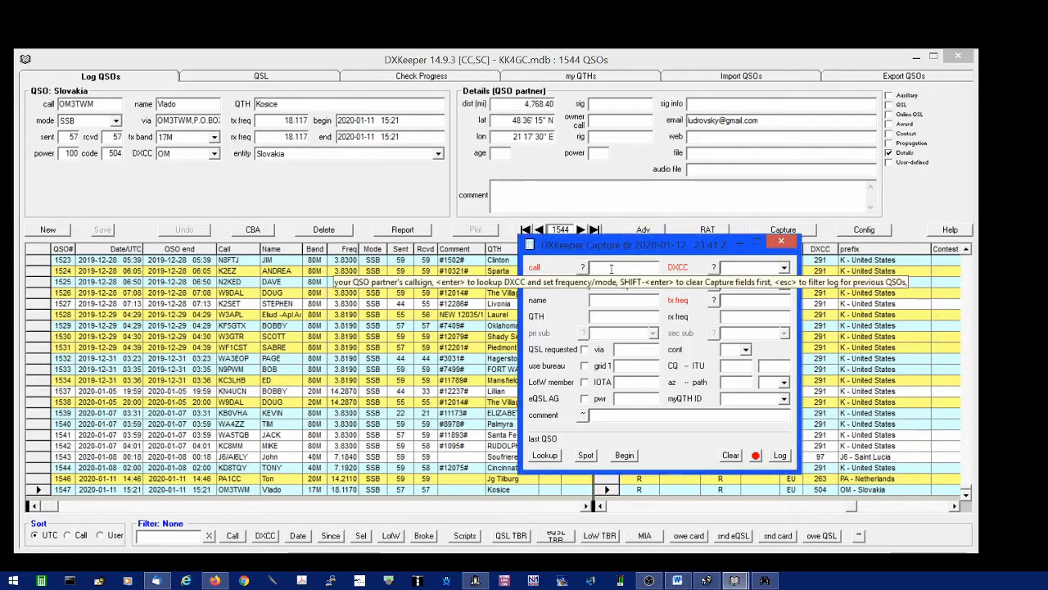
type("W4AMC")
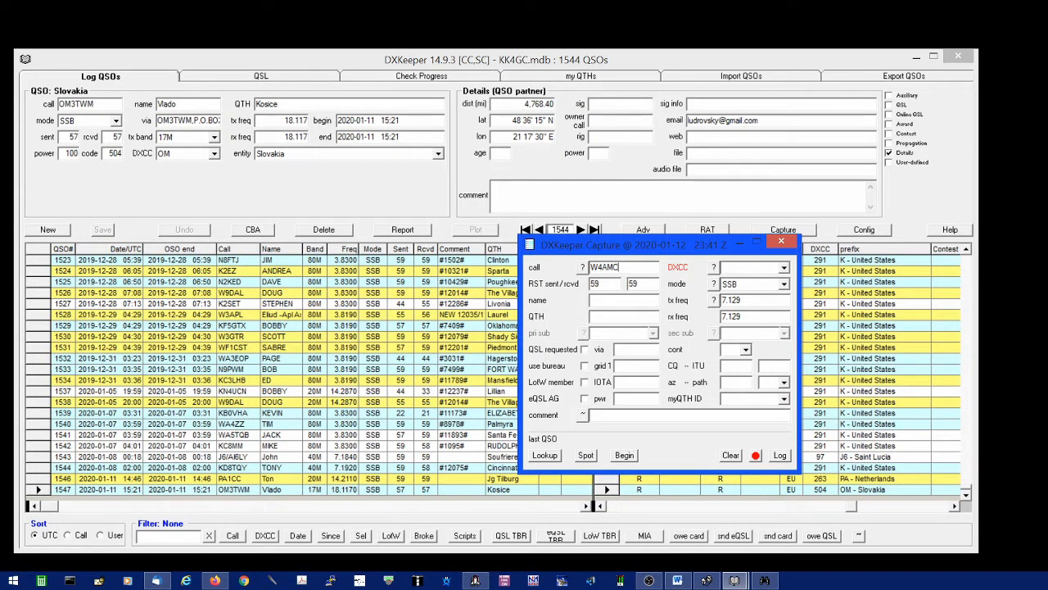
key("Tab")
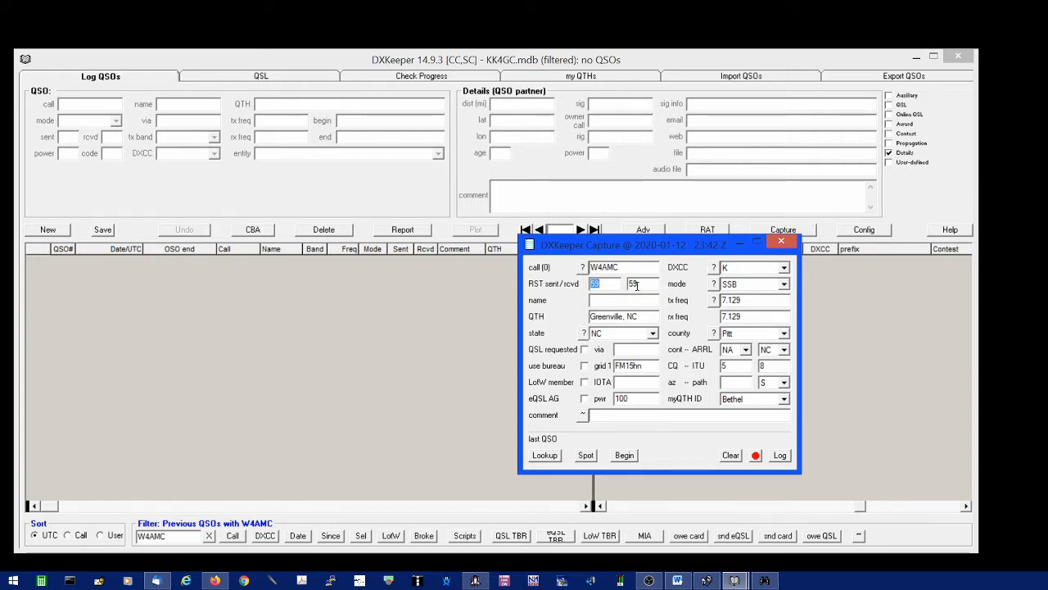
left_click(646, 282)
type("44")
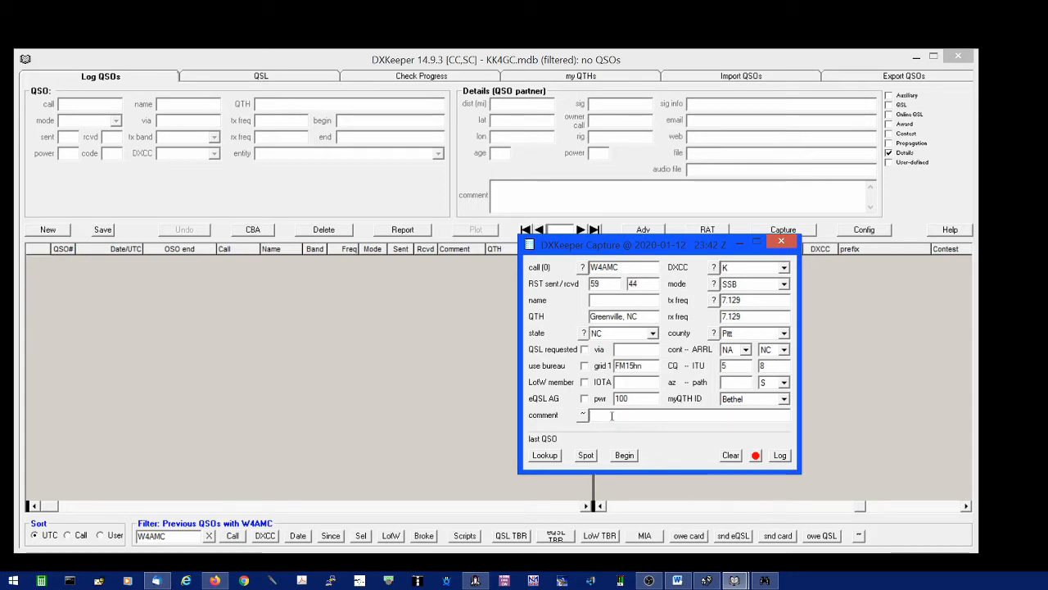
type("test QSO, delete")
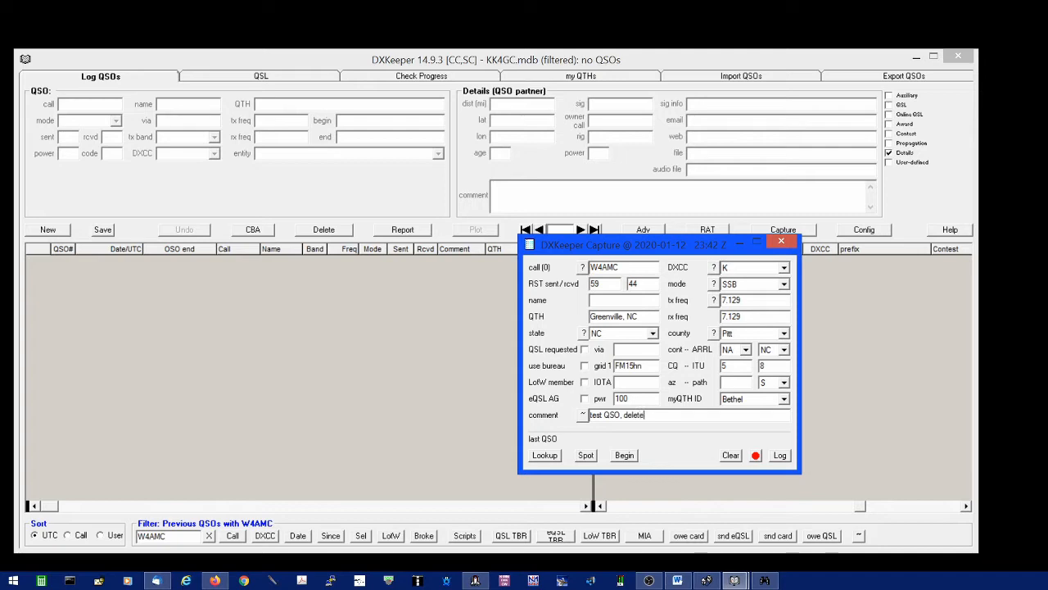
left_click(780, 459)
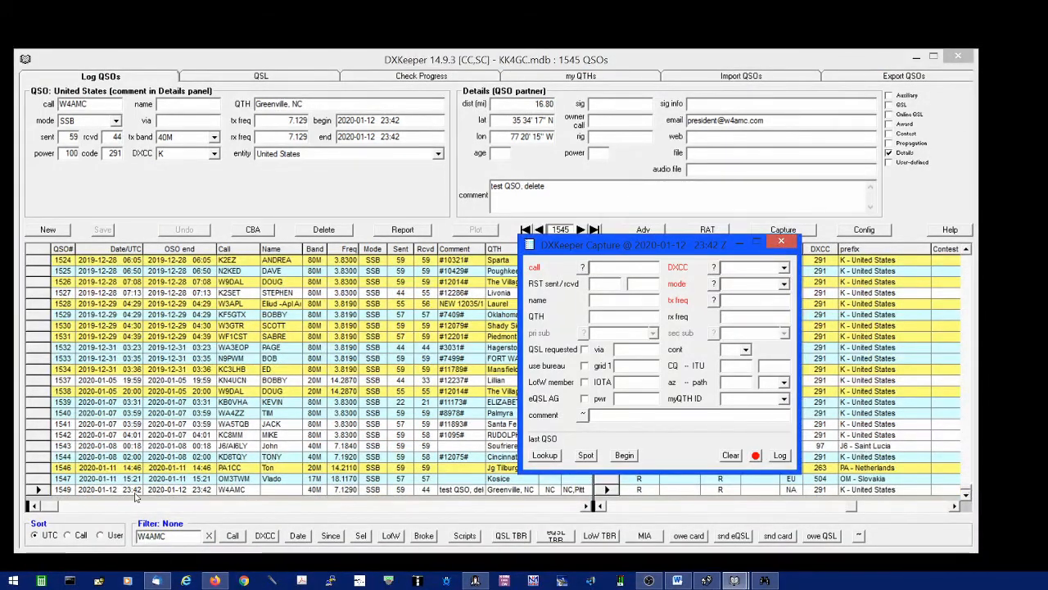
left_click(241, 490)
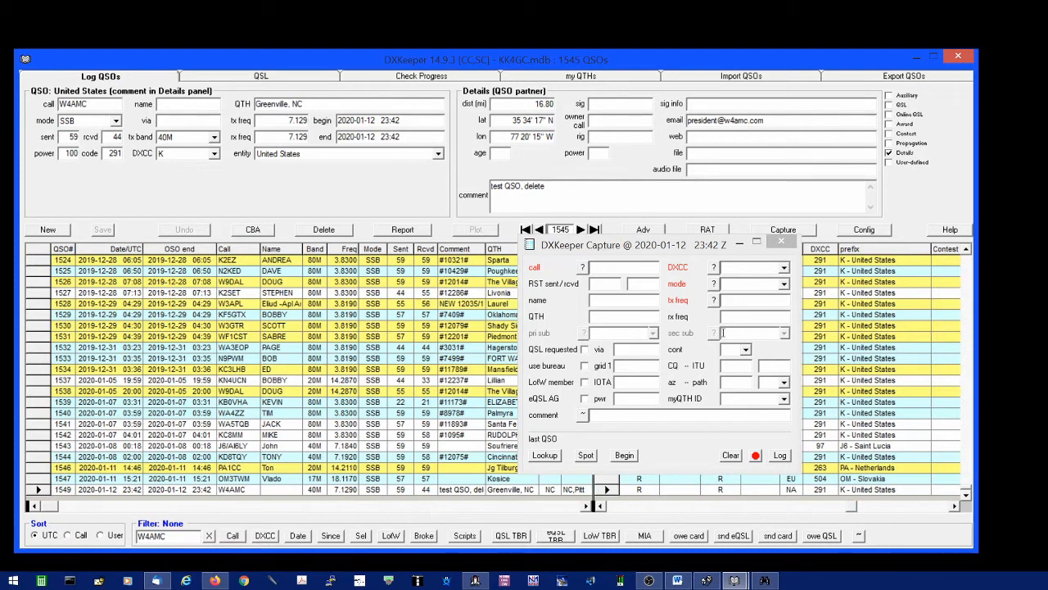
left_click(694, 235)
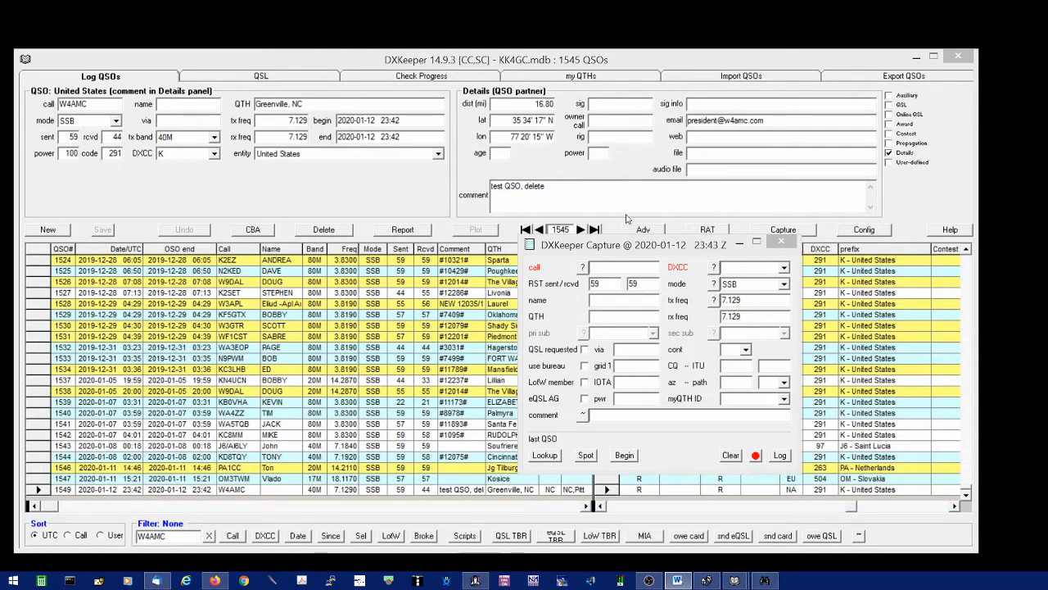
left_click_drag(611, 249, 724, 237)
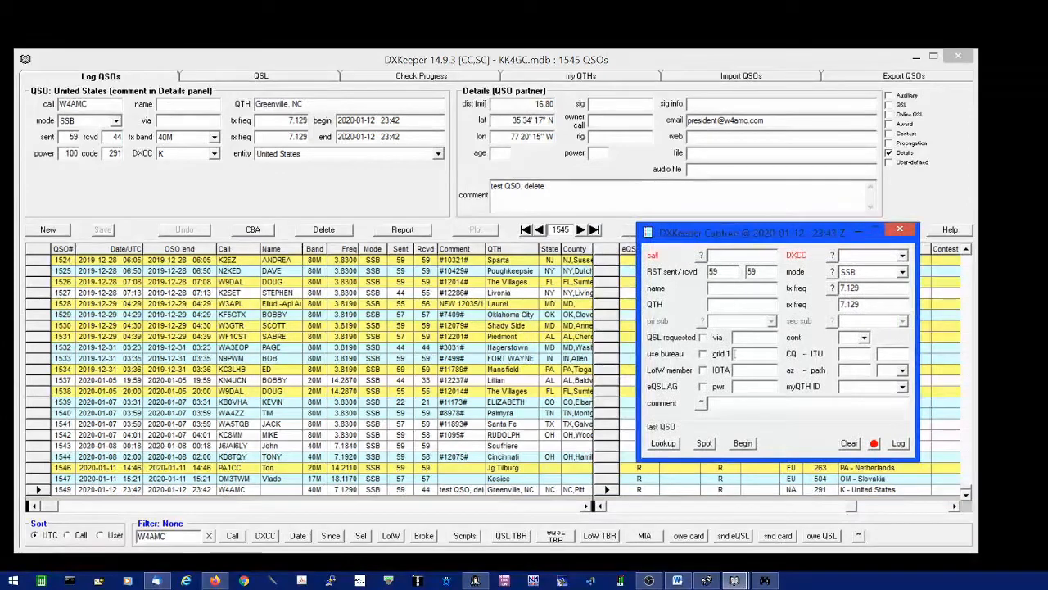
- Switch to SpotCollector, shift the Capture window off the spot list, and select the KE6YC spot on 20M
left_click(768, 581)
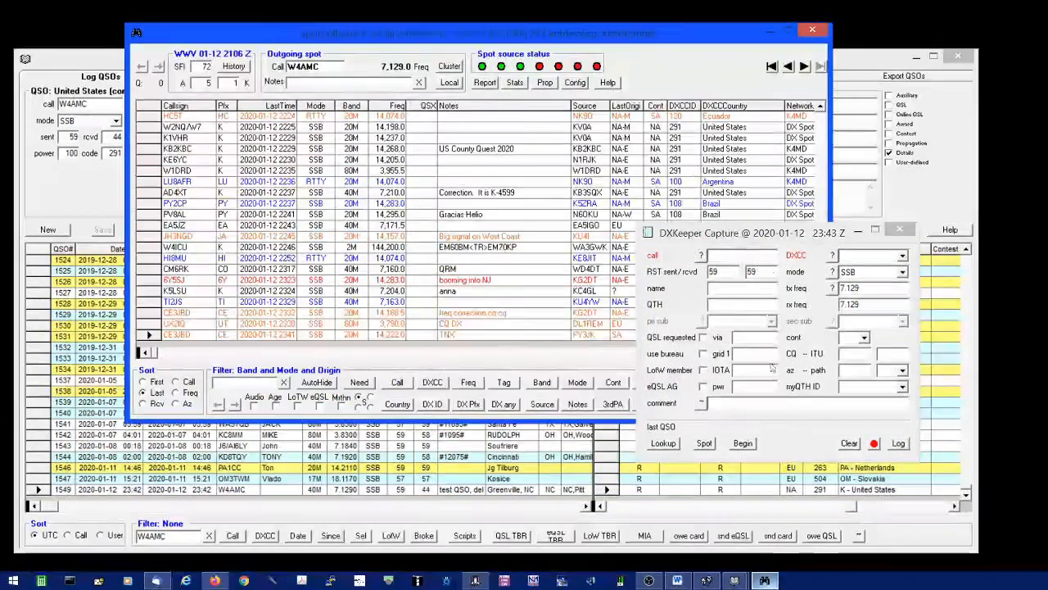
left_click(770, 237)
mouse_move(770, 237)
left_mouse_down()
mouse_move(776, 268)
mouse_move(777, 257)
left_mouse_up()
left_click(628, 37)
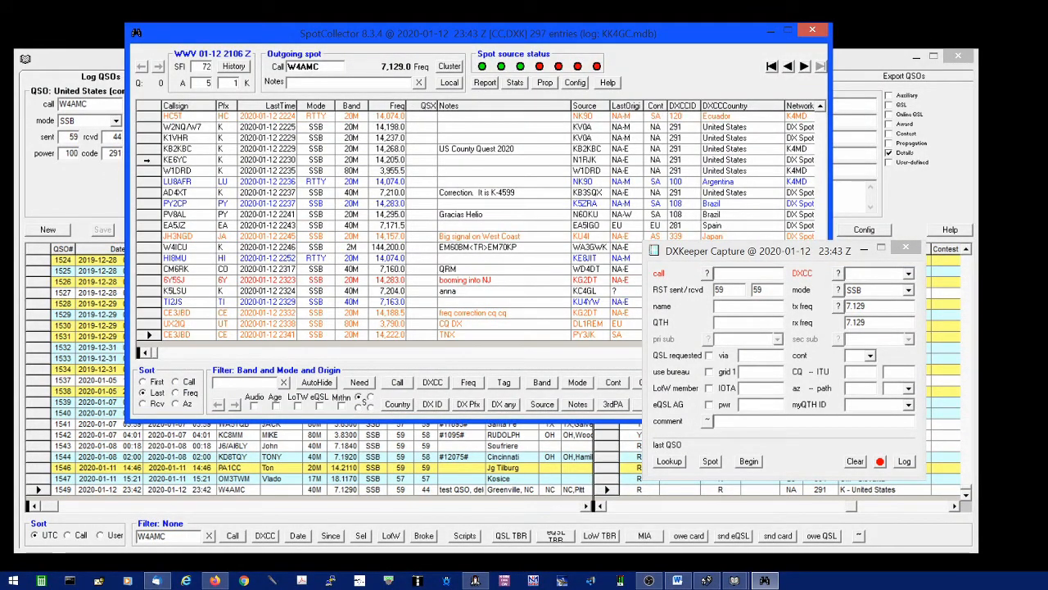
left_click(148, 160)
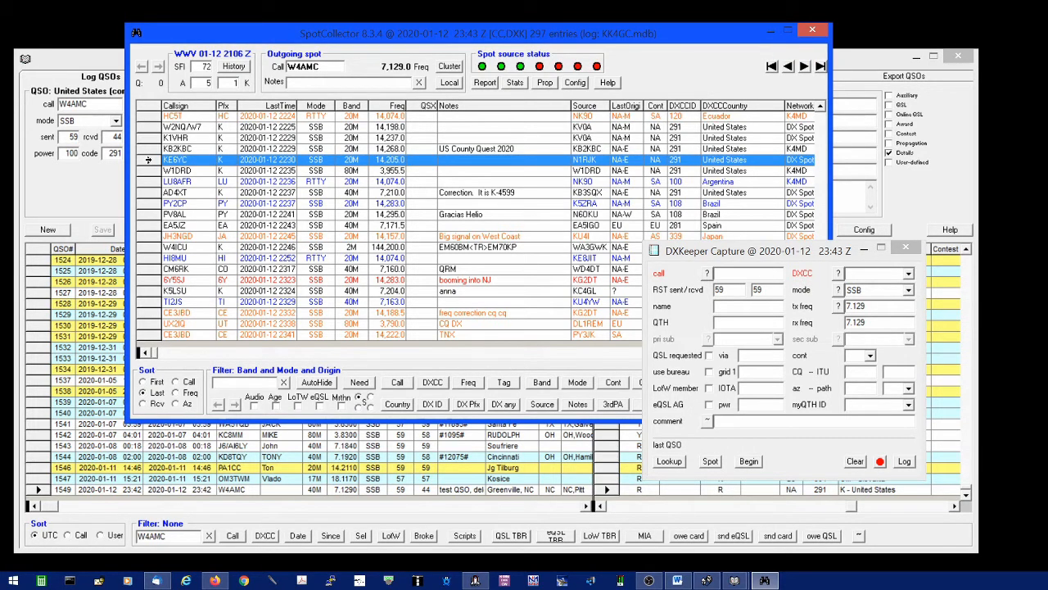
right_click(149, 163)
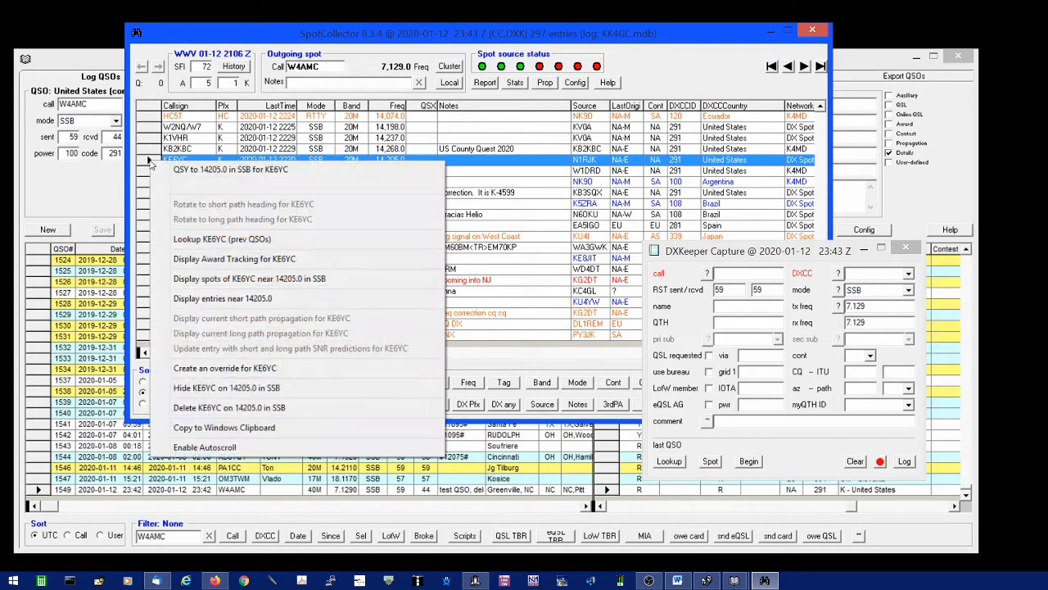
left_click(217, 239)
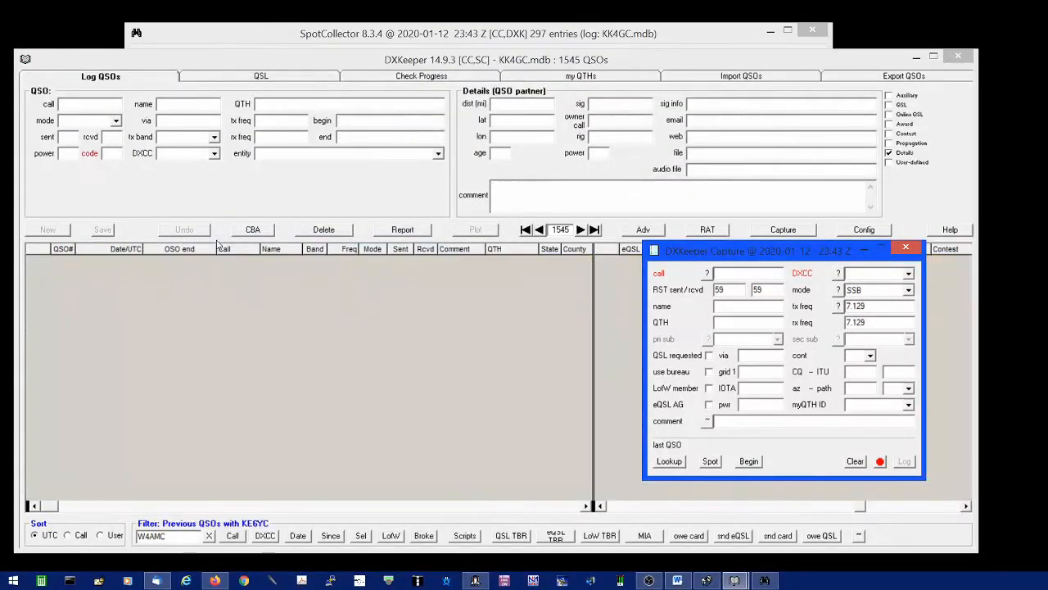
left_click(743, 277)
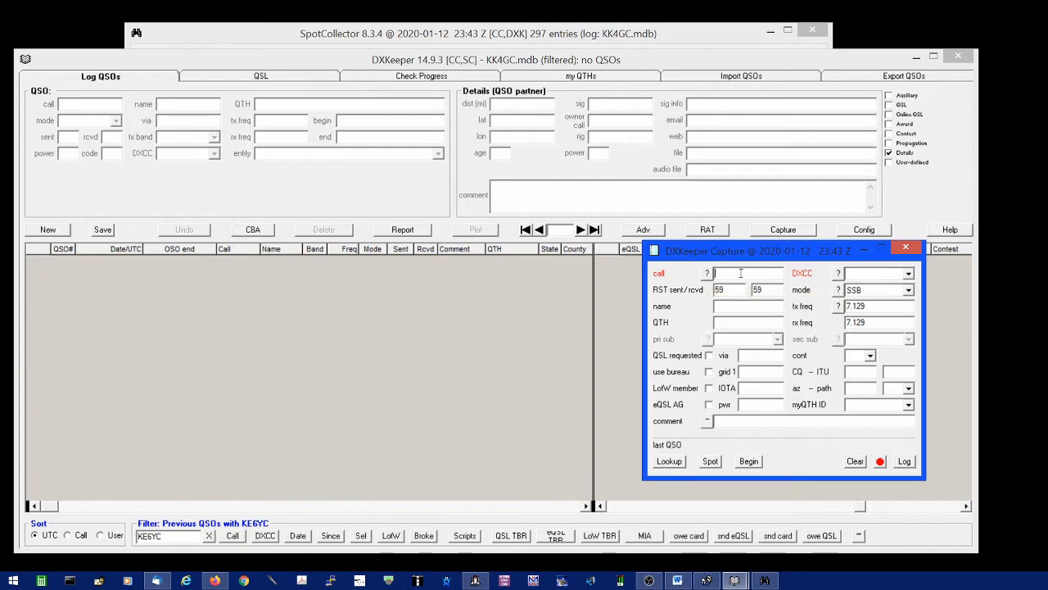
left_click(855, 461)
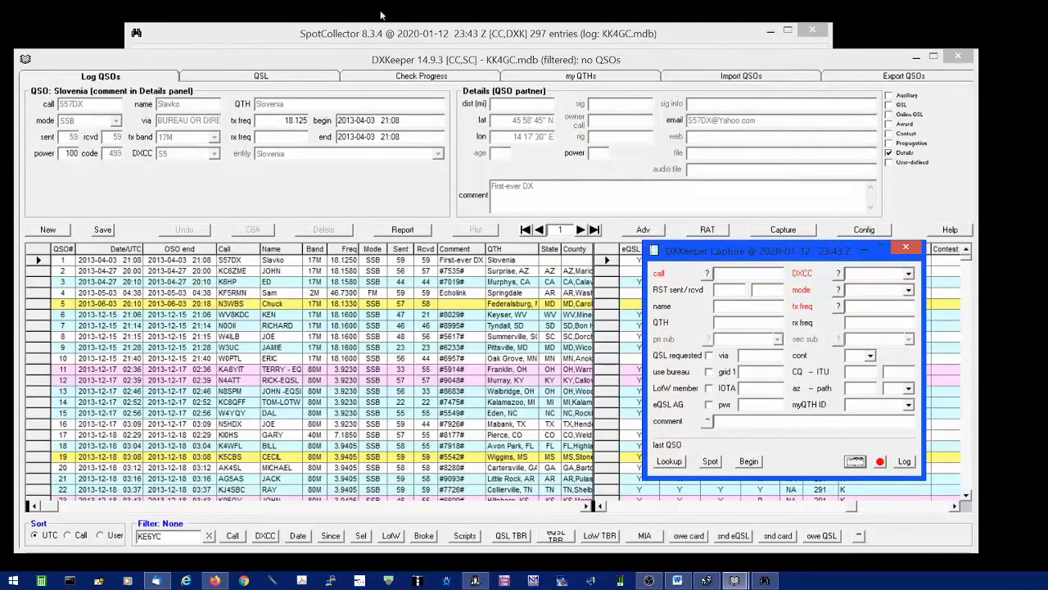
- Return to SpotCollector and repeat the lookup of previous QSOs for the KE6YC spot
left_click(377, 33)
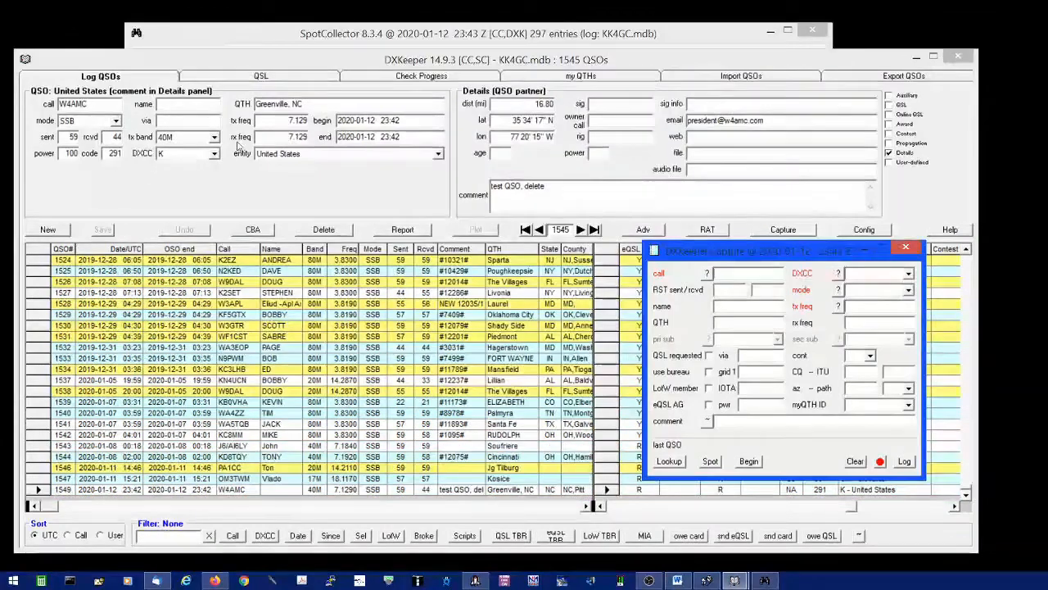
left_click(284, 39)
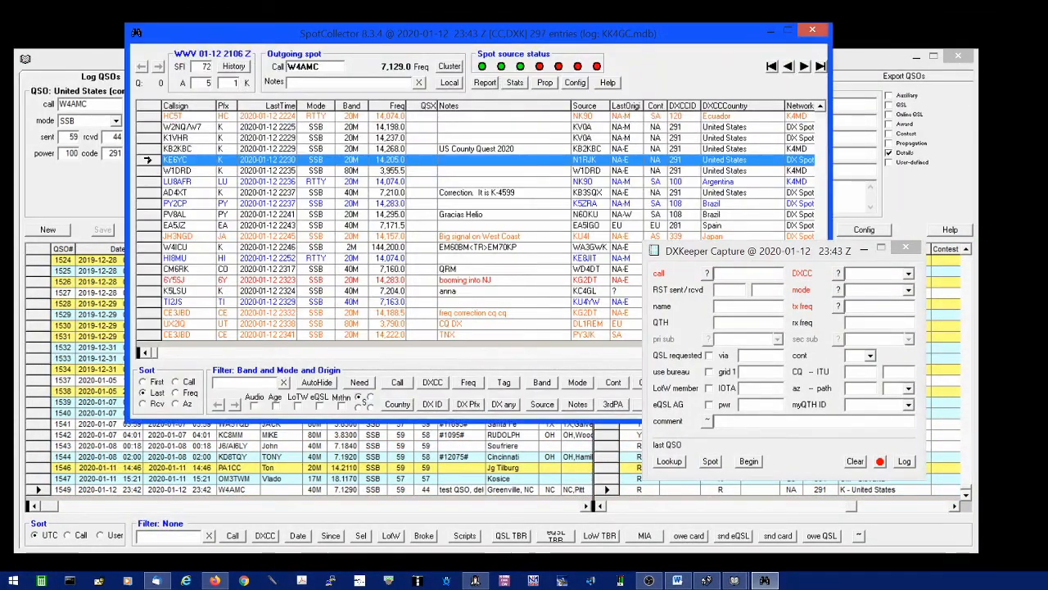
right_click(150, 162)
left_click(217, 238)
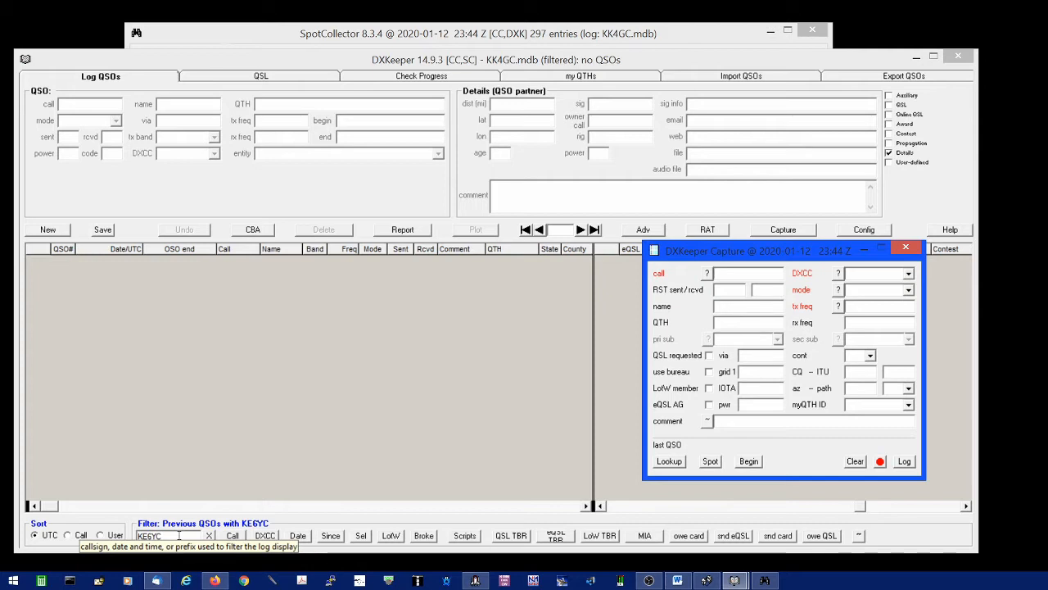
- Switch back to SpotCollector and look up previous QSOs for the W4ICU spot on 2M
left_click(329, 35)
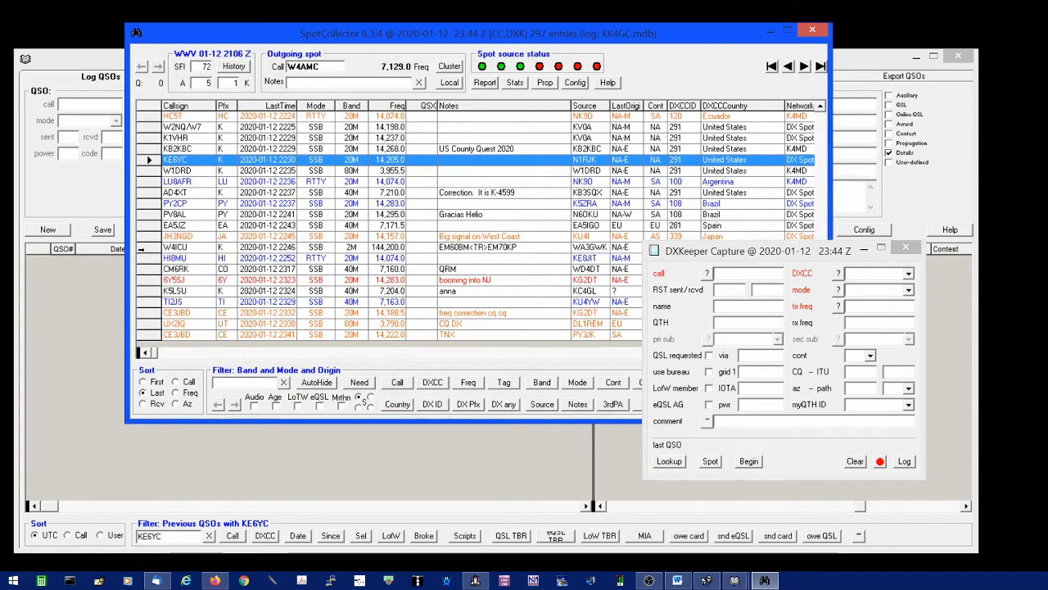
right_click(144, 249)
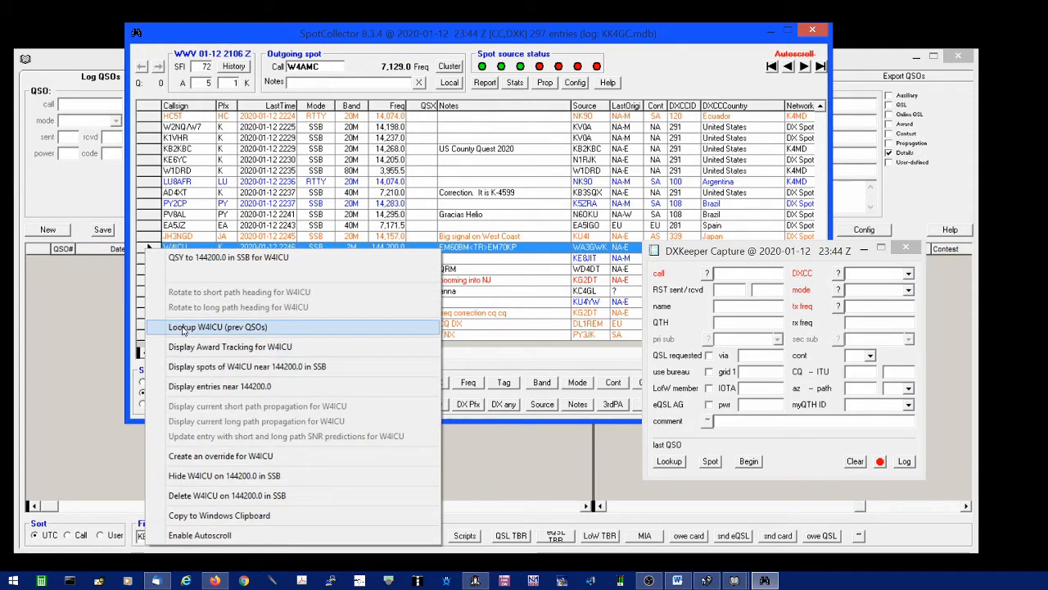
left_click(183, 329)
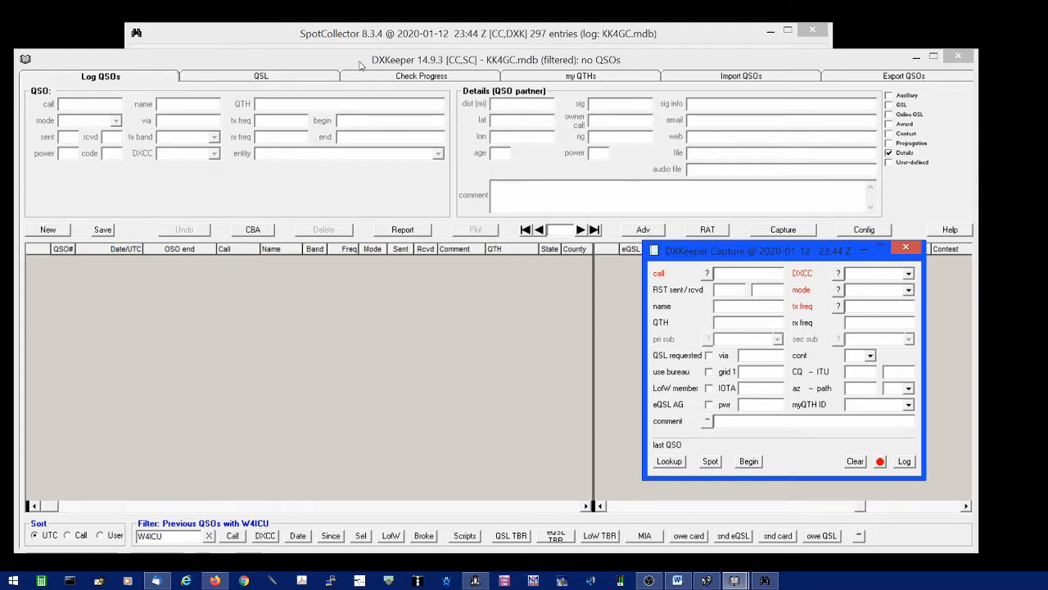
- Switch to SpotCollector, load the 6Y5SJ spot on 20M into the Capture window, check its station details and clear the entry
left_click(326, 34)
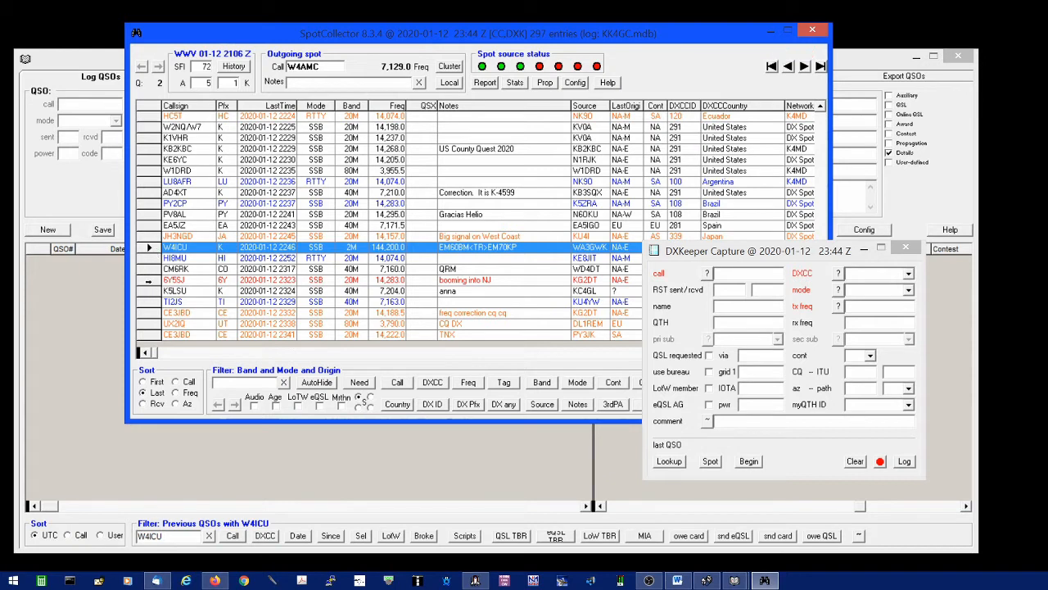
left_click(150, 279)
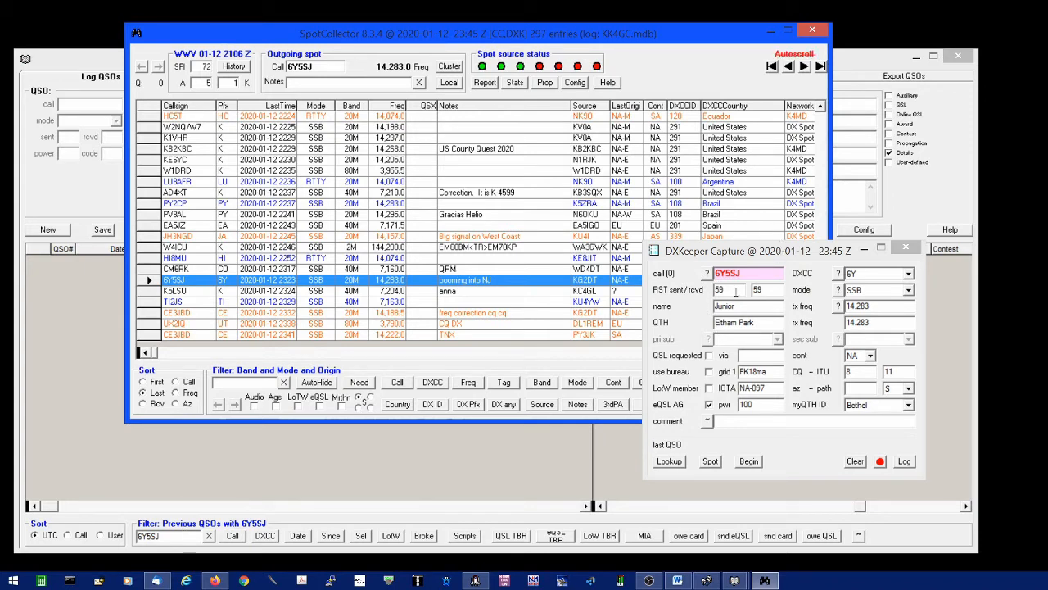
left_click(735, 290)
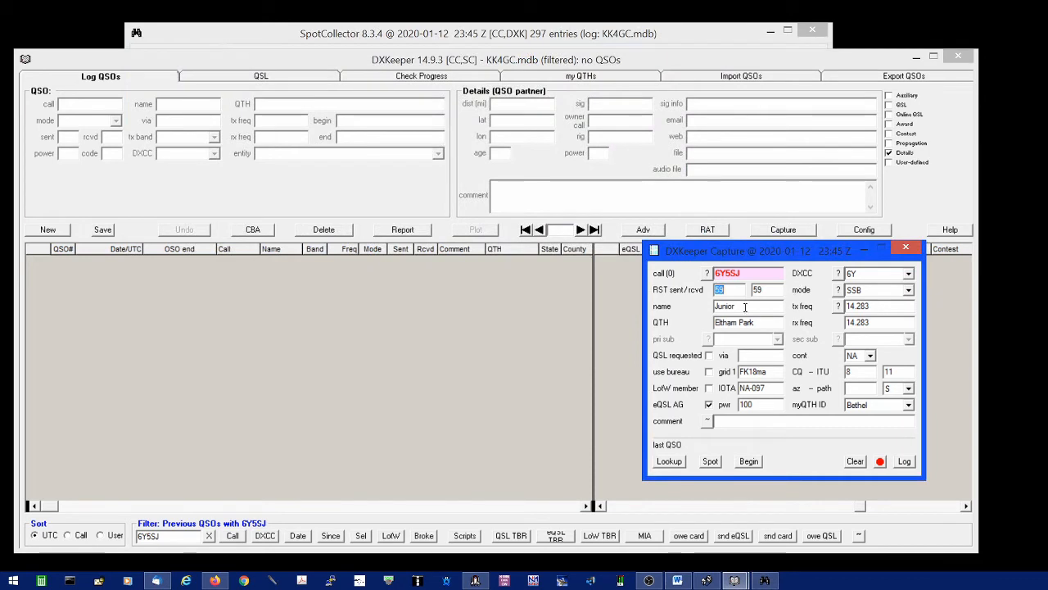
left_click(725, 422)
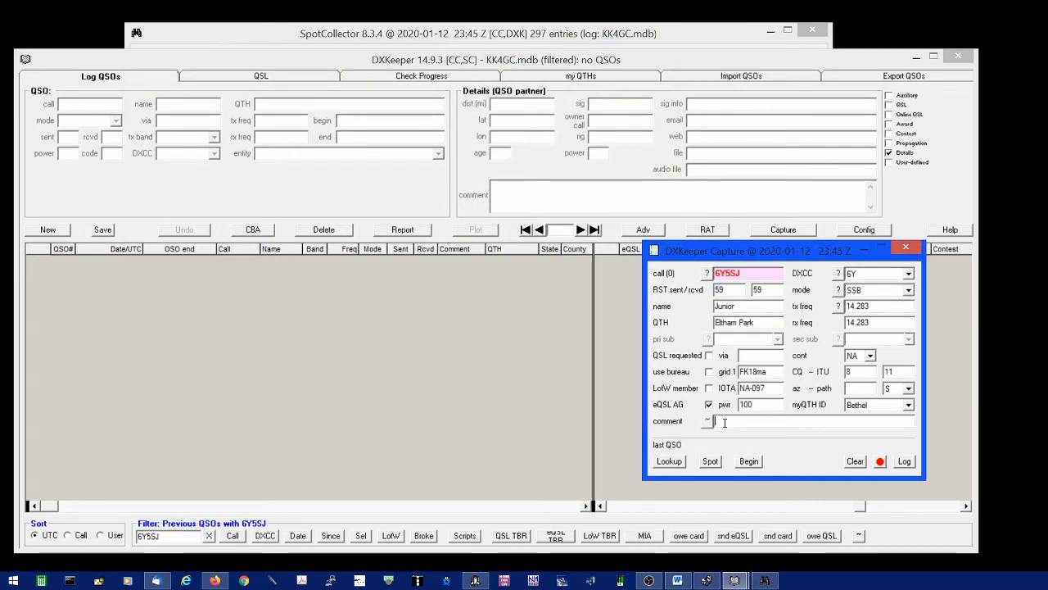
left_click(855, 462)
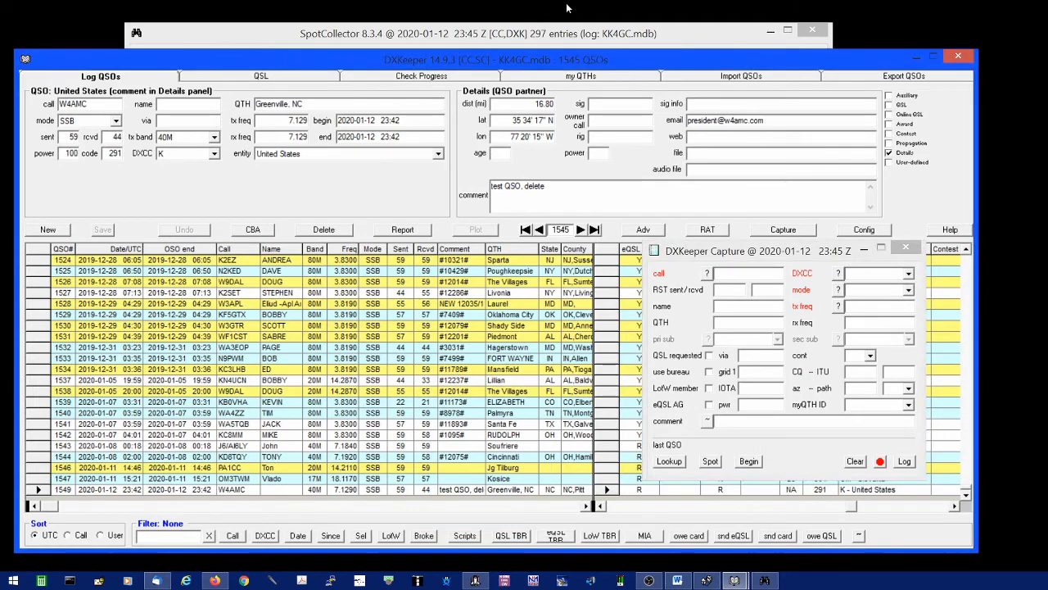
- Switch to SpotCollector, find the WL7X spot on 20M among the earlier spots and load it into the Capture window
left_click(579, 34)
scroll(825, 125, "up", 7)
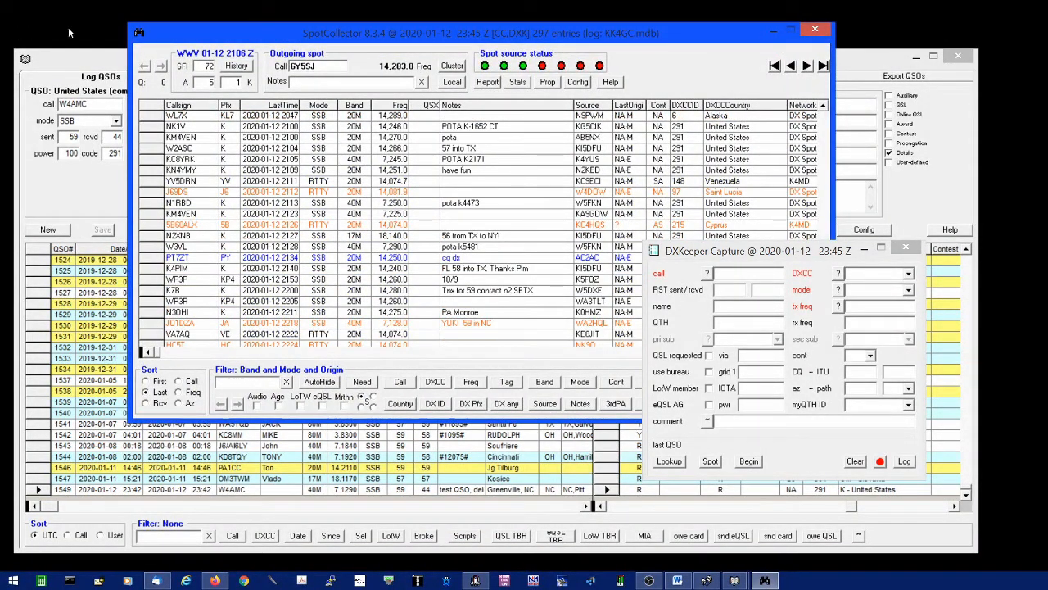
left_click(187, 118)
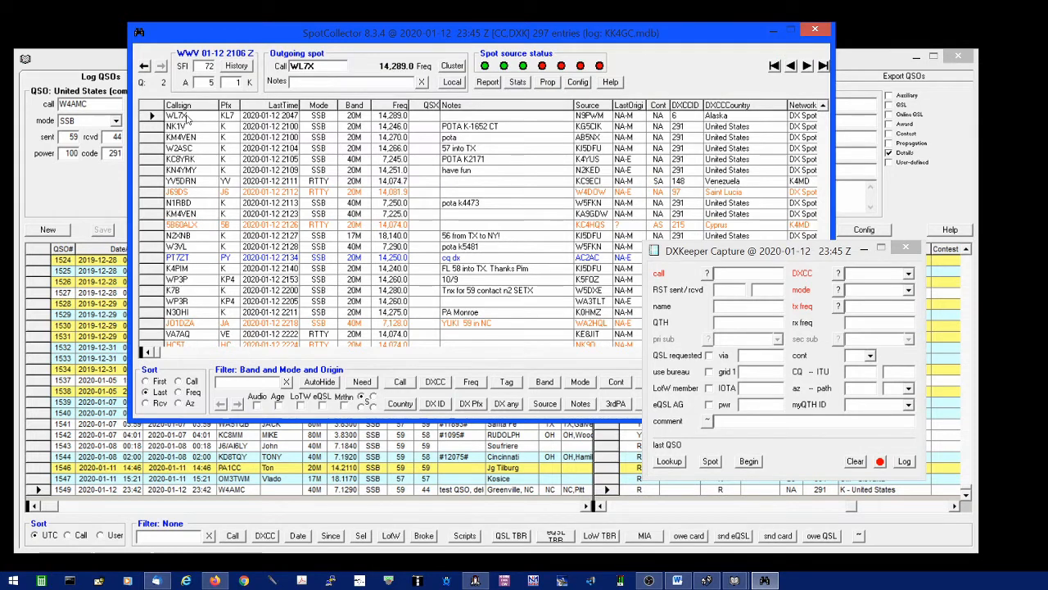
double_click(188, 119)
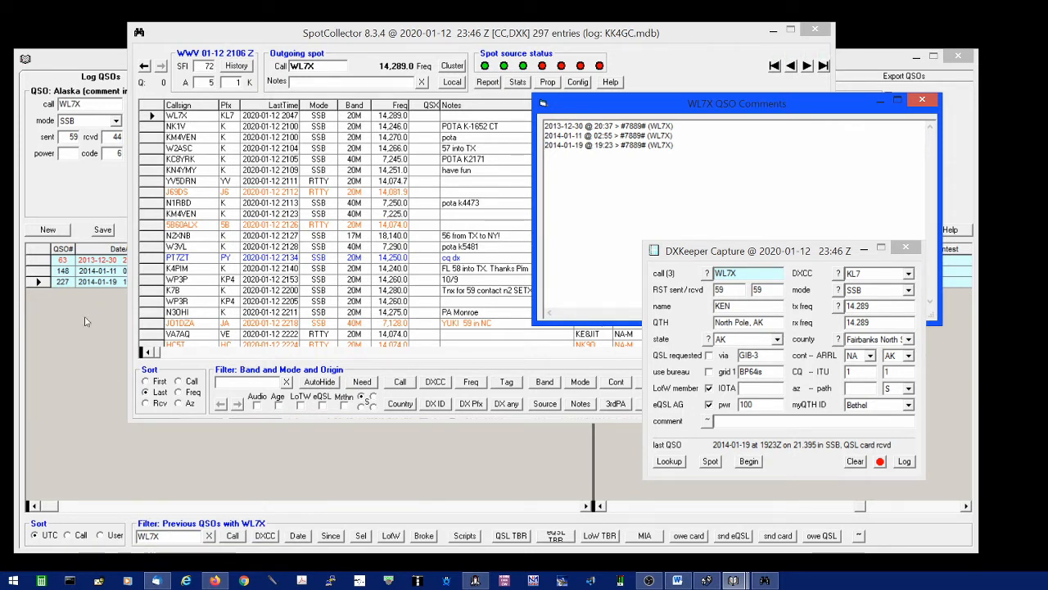
- Review the previous WL7X QSOs in the DXKeeper log and the Capture details, move the Capture window aside and clear it
left_click(26, 198)
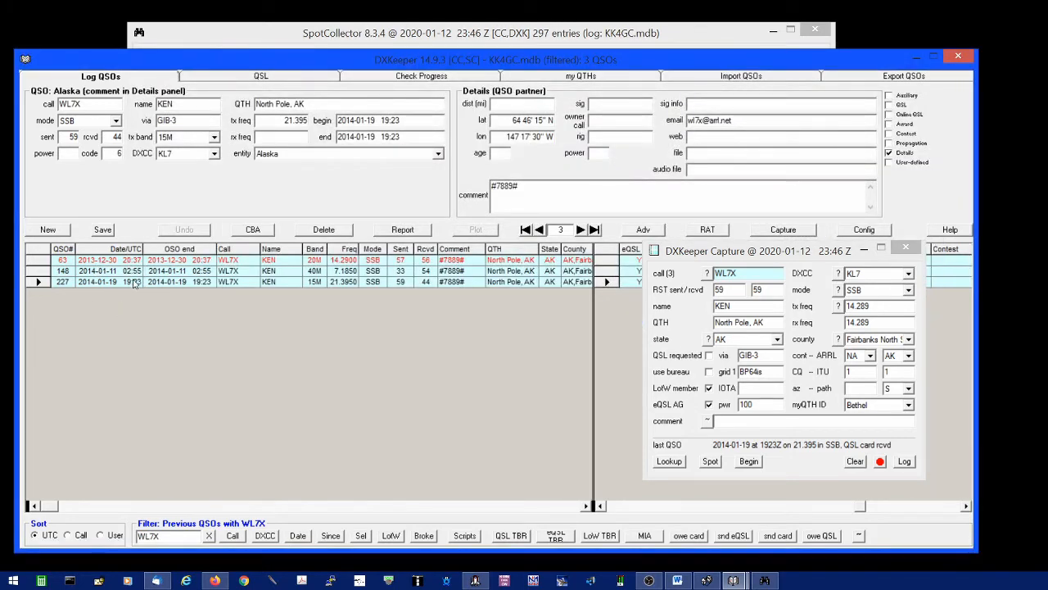
left_click_drag(773, 248, 745, 231)
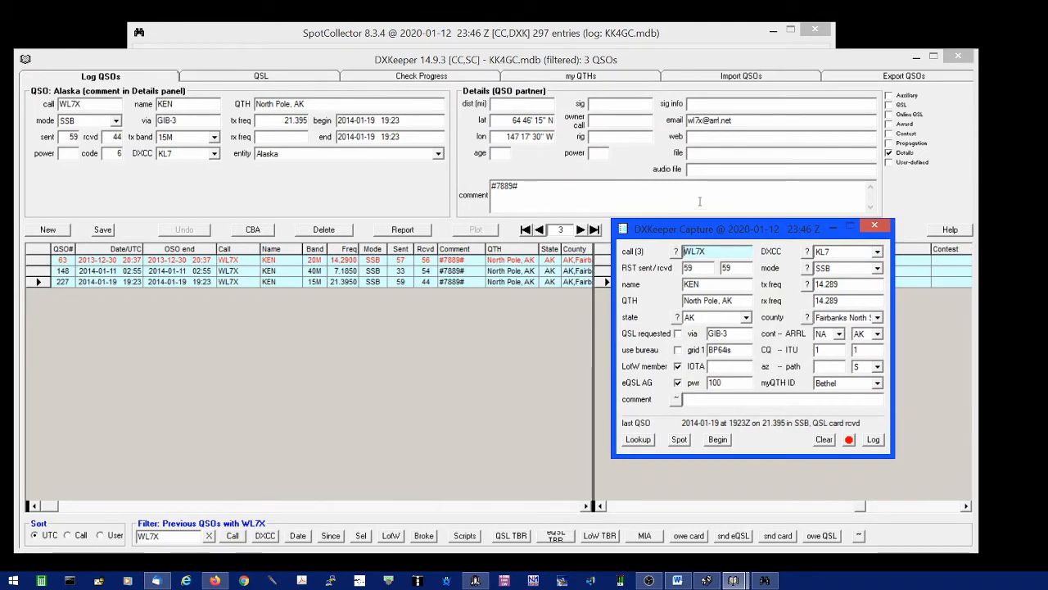
left_click_drag(756, 235, 723, 233)
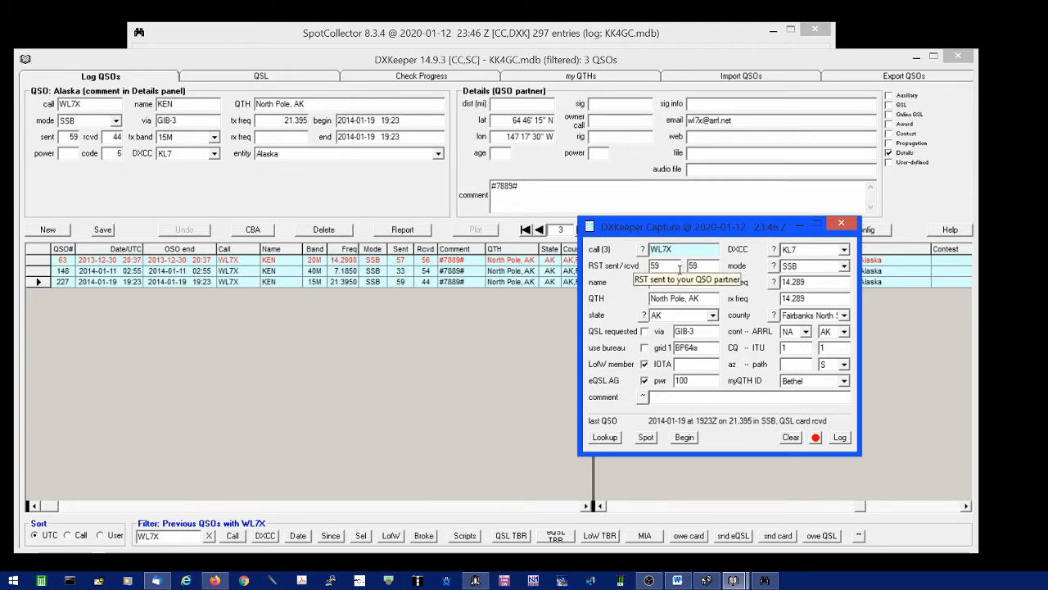
left_click(792, 438)
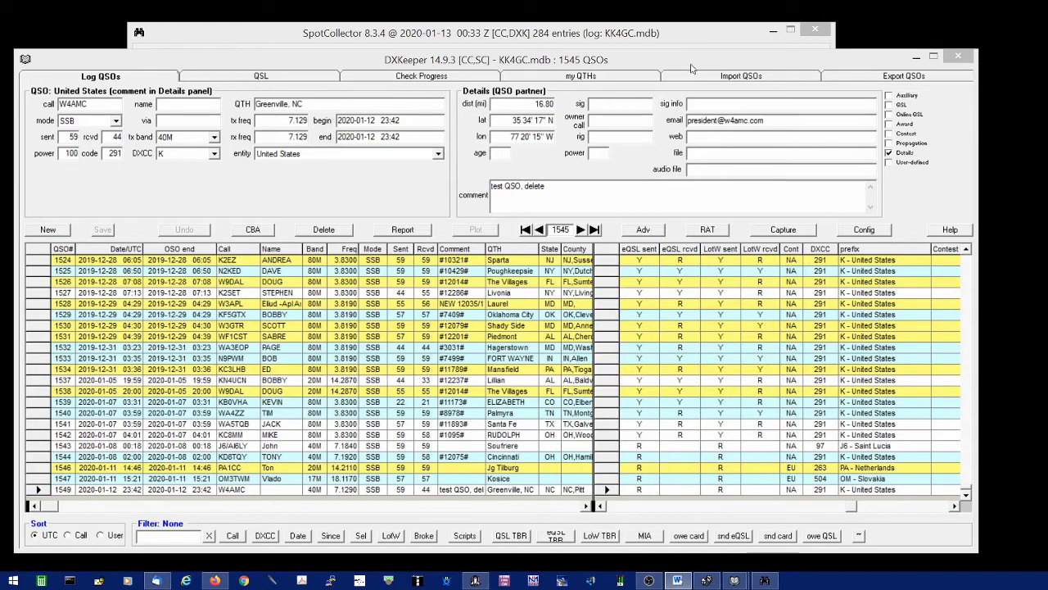
- Minimize SpotCollector and open DXKeeper's QSO import options
left_click(698, 38)
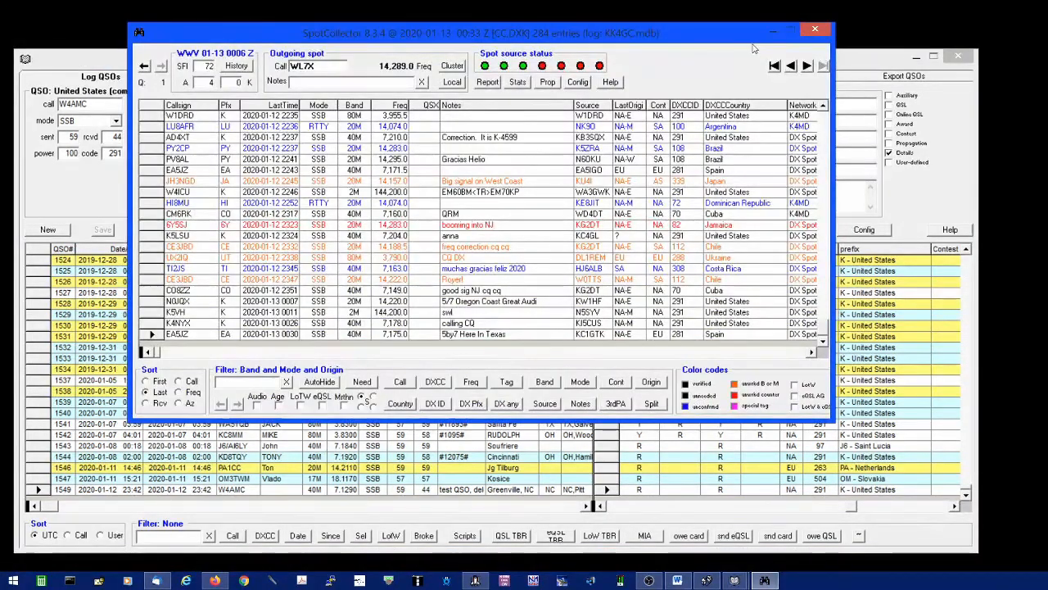
left_click(774, 32)
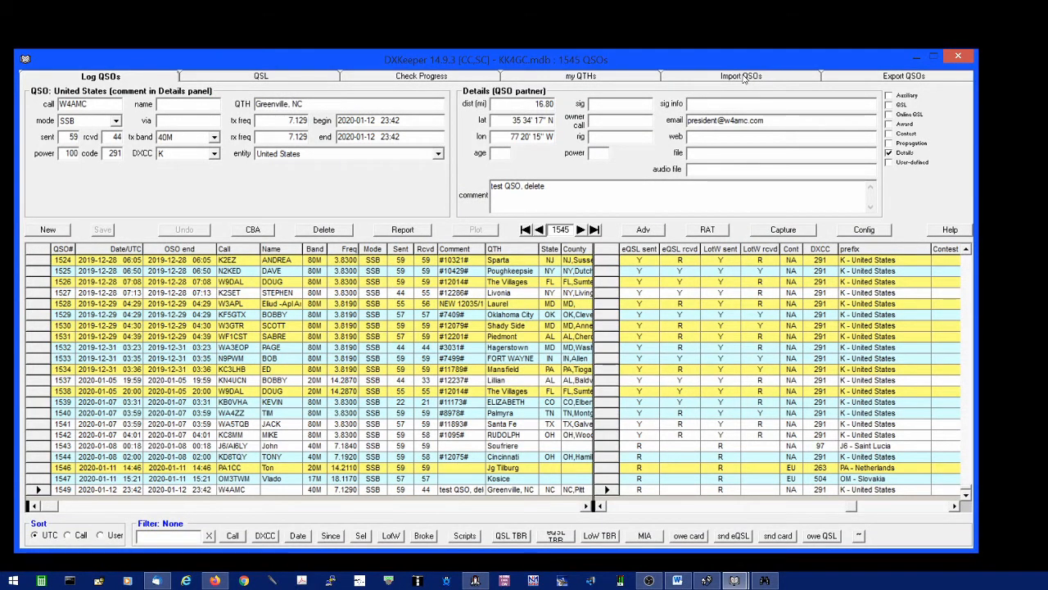
left_click(742, 76)
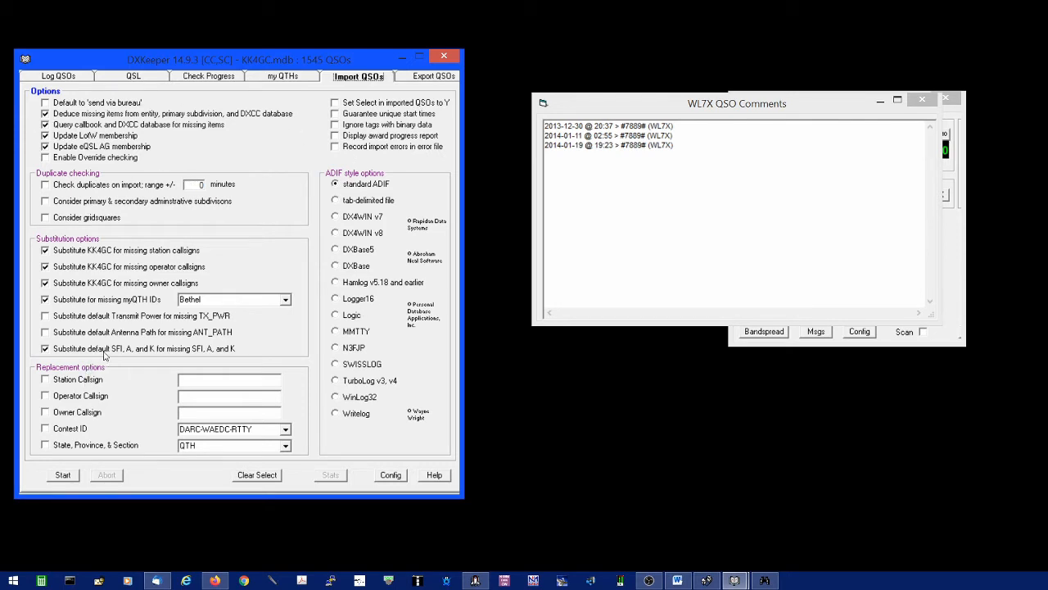
- Import the omiss ADIF file from the Desktop into the log
left_click(64, 476)
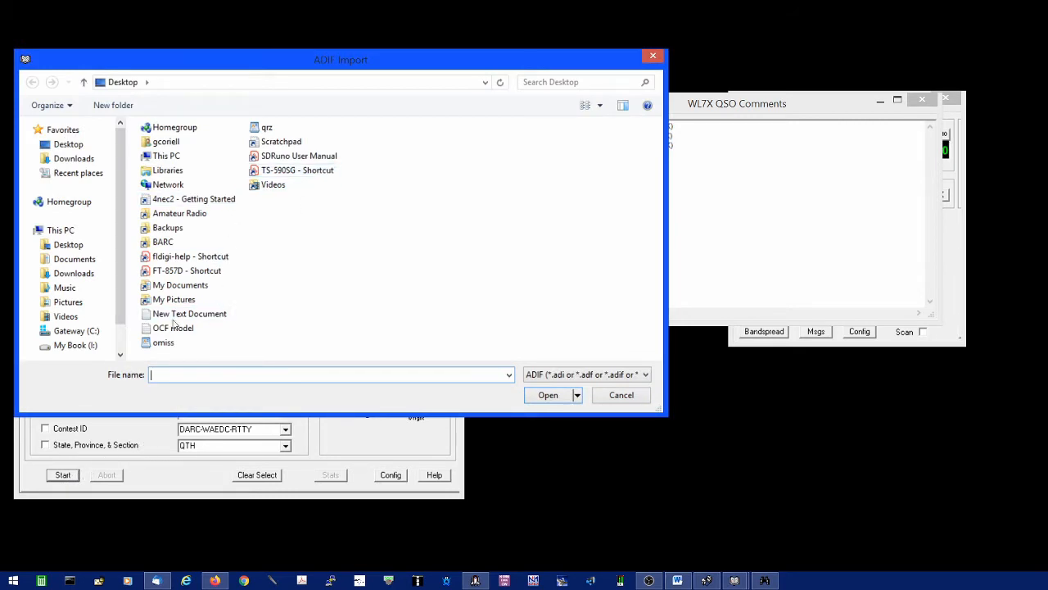
left_click(163, 344)
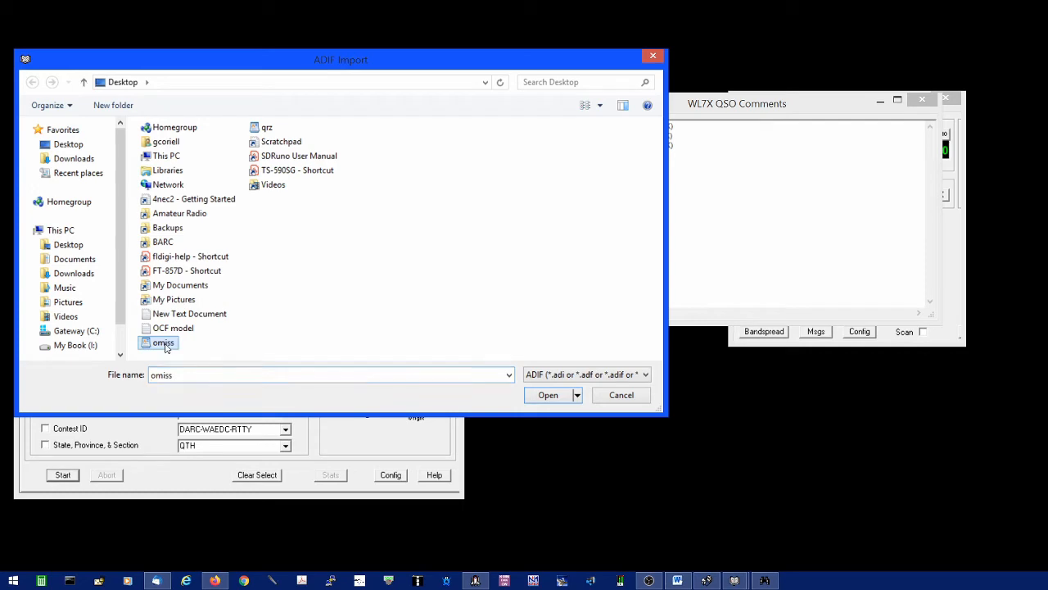
left_click(549, 395)
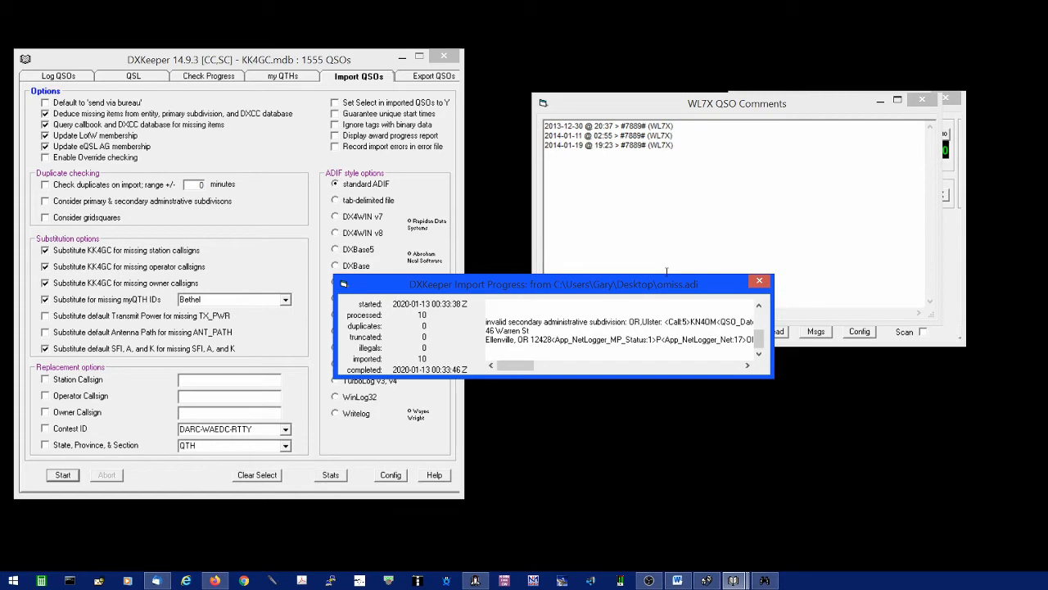
- Close the import progress report and the WL7X QSO Comments window, and minimize Commander
left_click(761, 282)
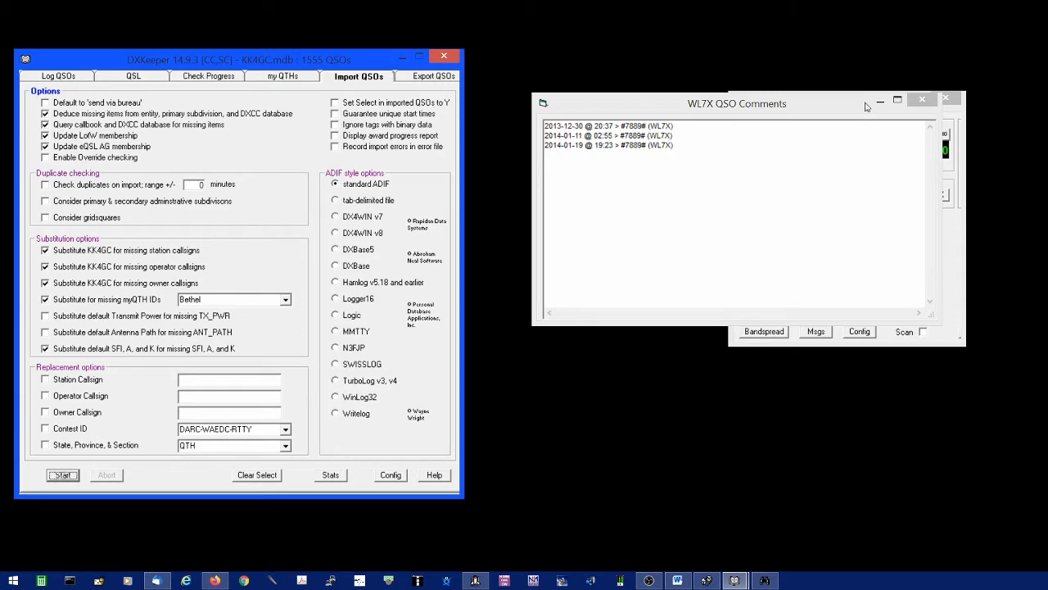
left_click(923, 100)
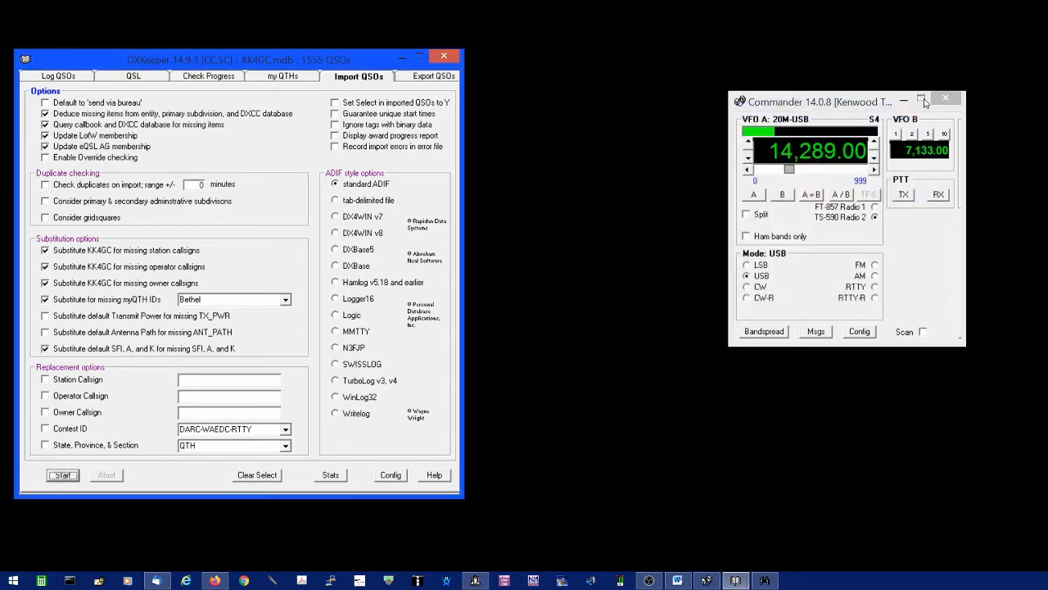
left_click(904, 101)
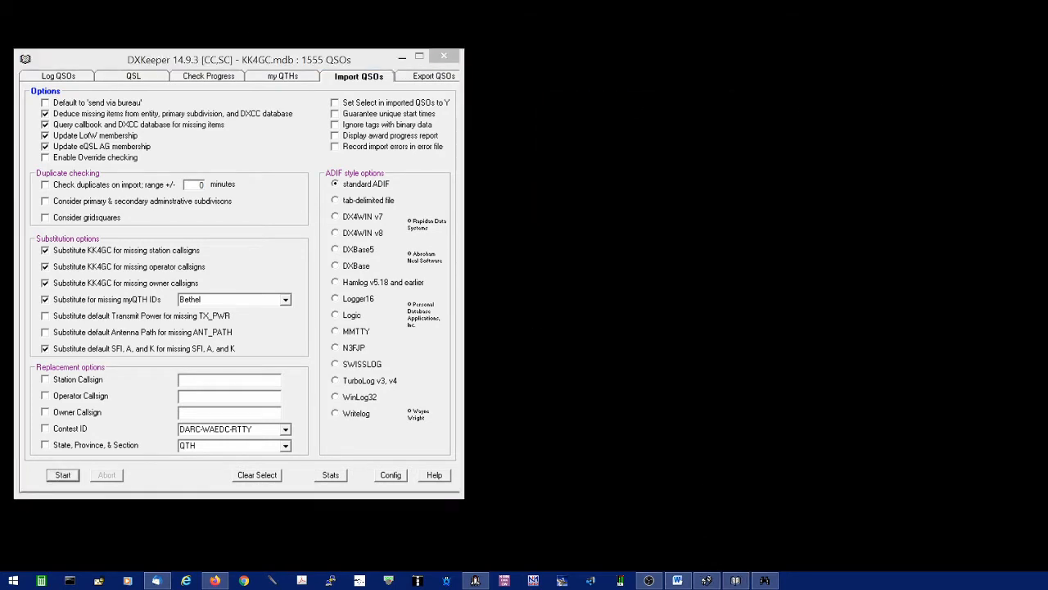
- Return to the logged QSOs and examine the imported contacts' QSL and net columns
left_click(80, 75)
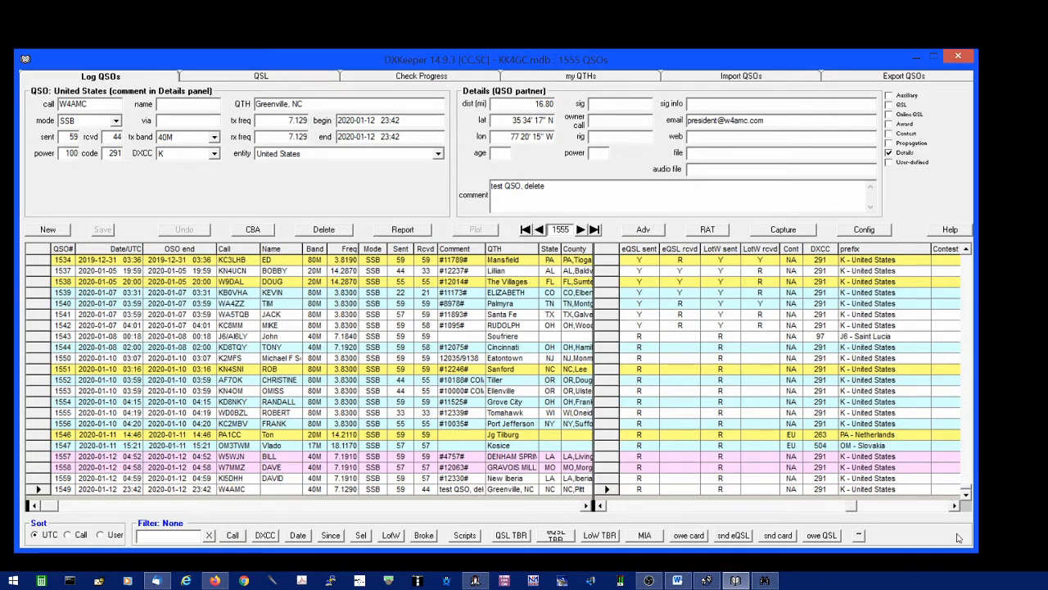
left_click(601, 505)
left_click(602, 505)
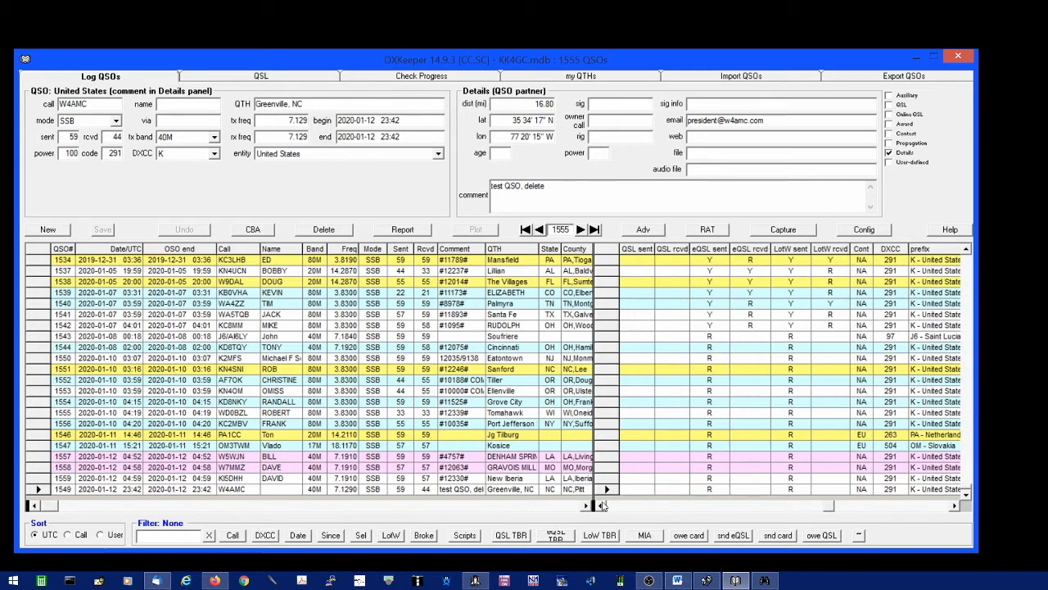
left_click(955, 506)
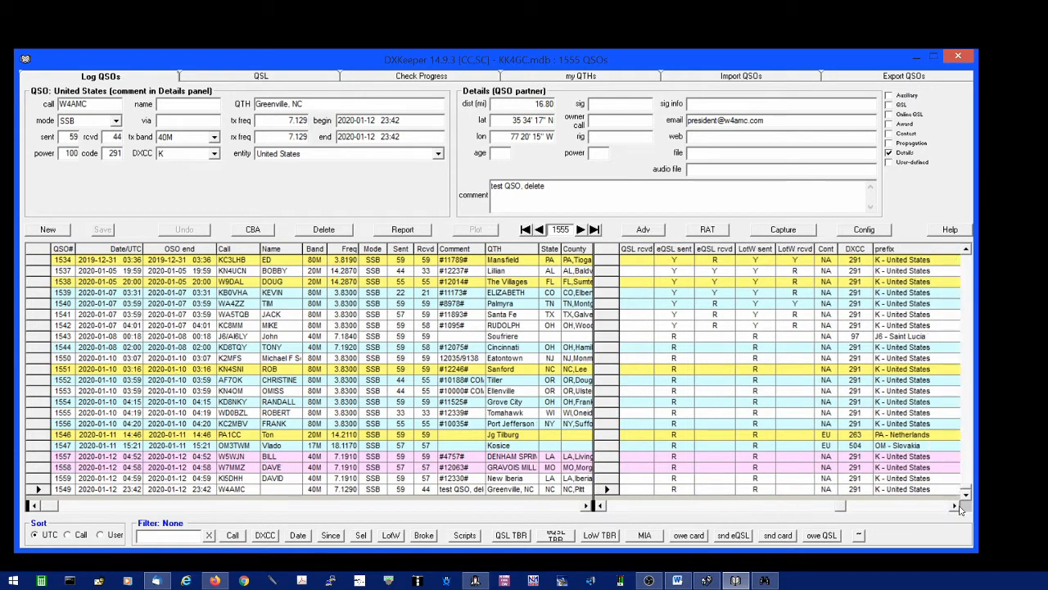
left_click(678, 249)
left_click(754, 249)
left_click(754, 249)
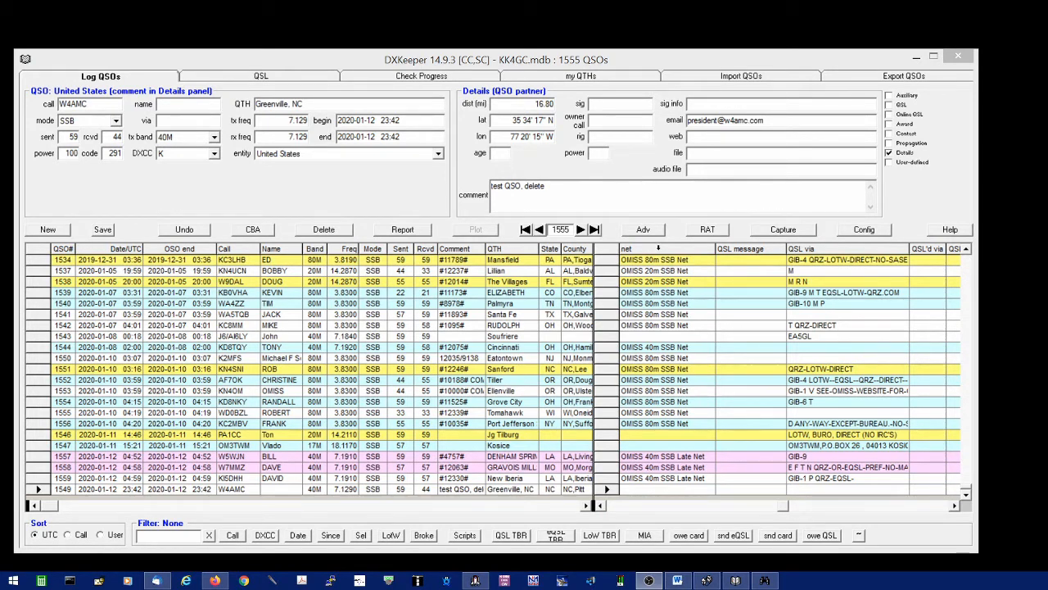
- Delete the W4AMC test QSO at the end of the log and confirm the deletion
left_click(658, 248)
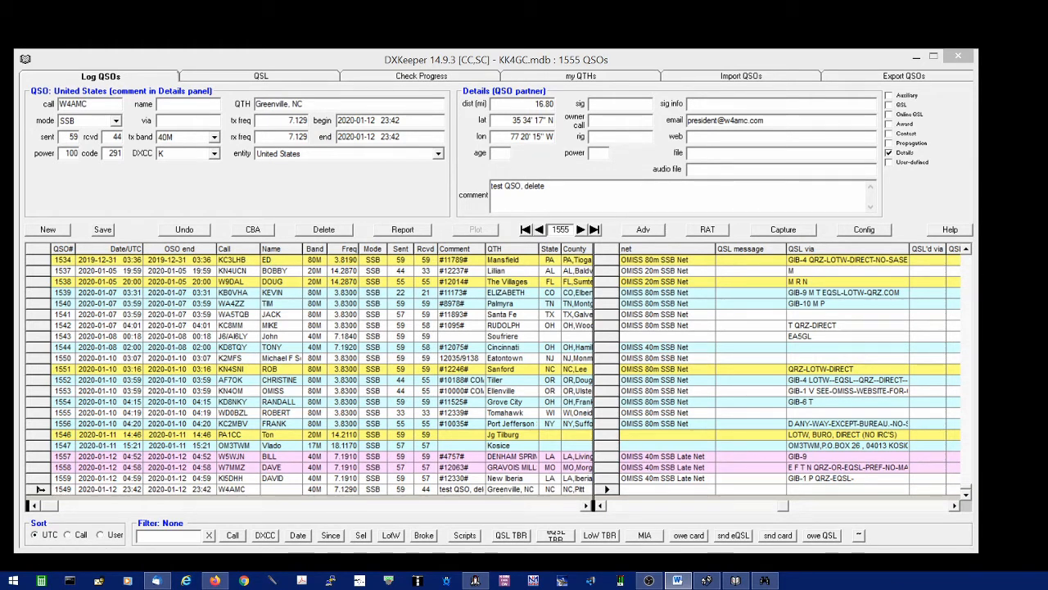
left_click(39, 488)
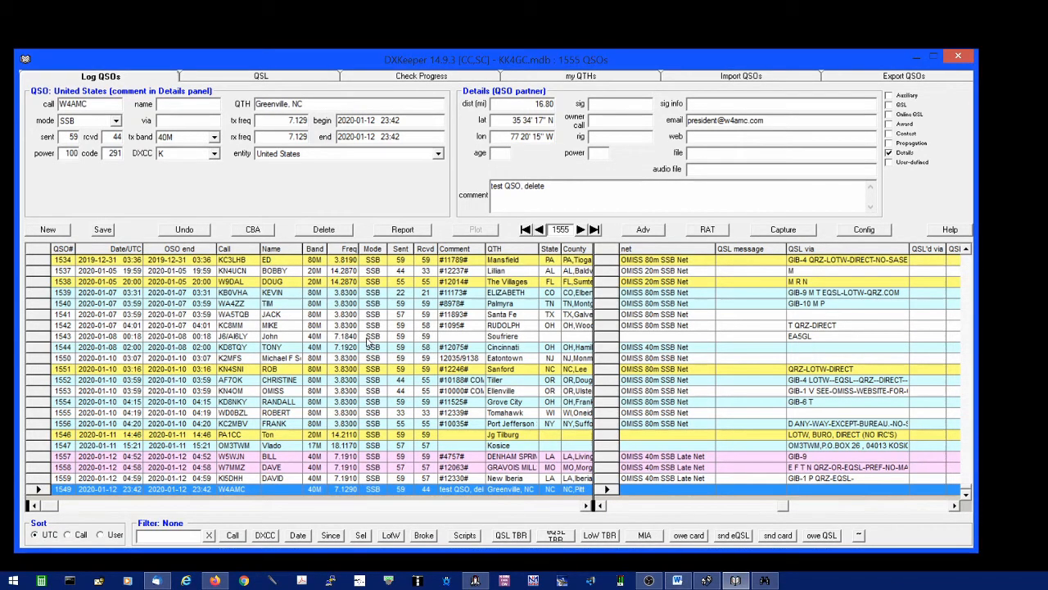
left_click(329, 230)
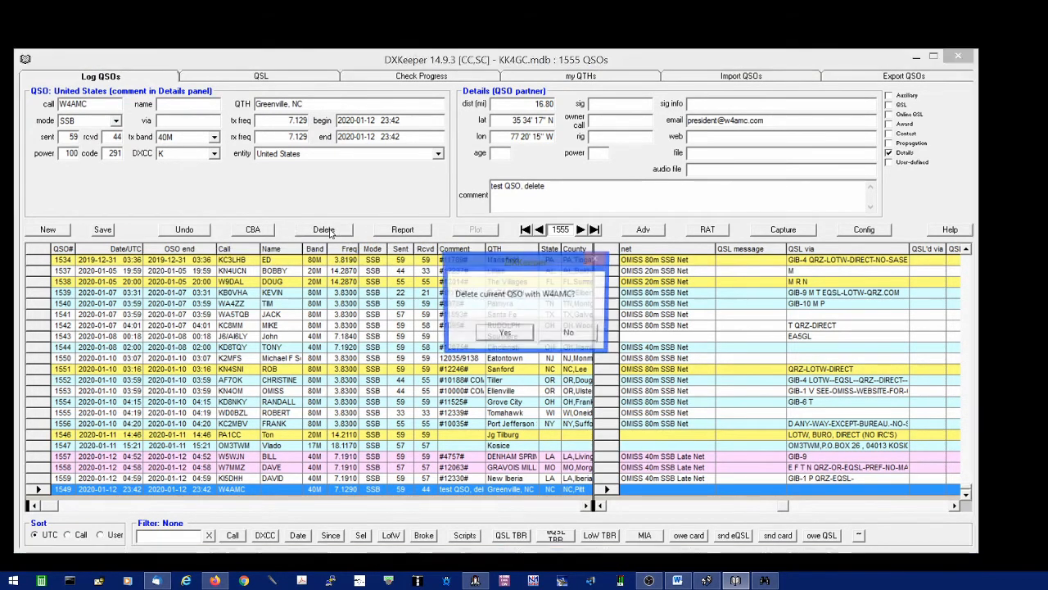
left_click(505, 332)
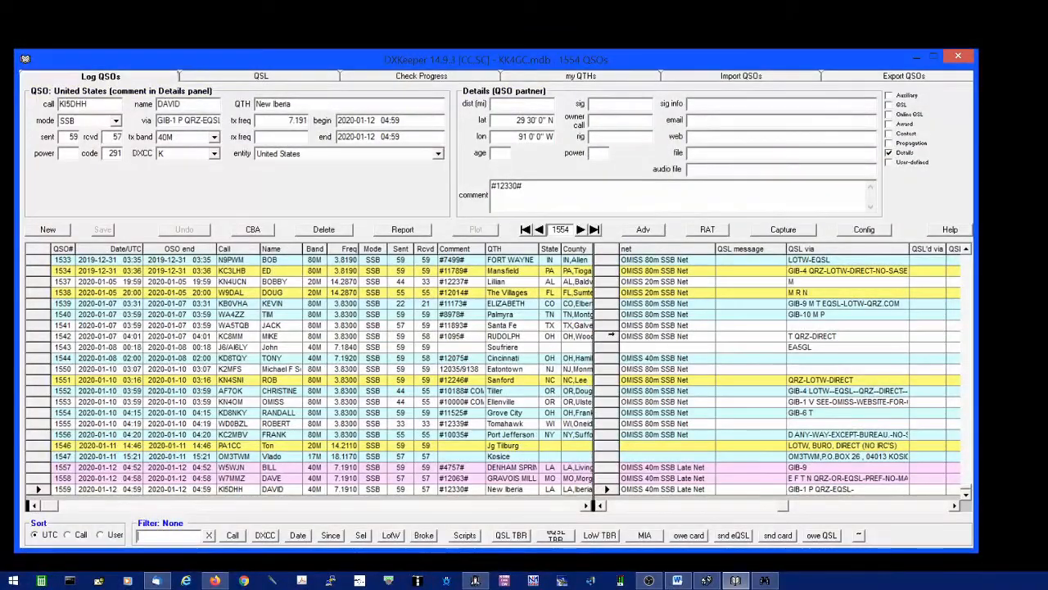
- Queue the requested QSLs for eQSL.cc, upload them, and move the browser's upload report out of the way
left_click(607, 505)
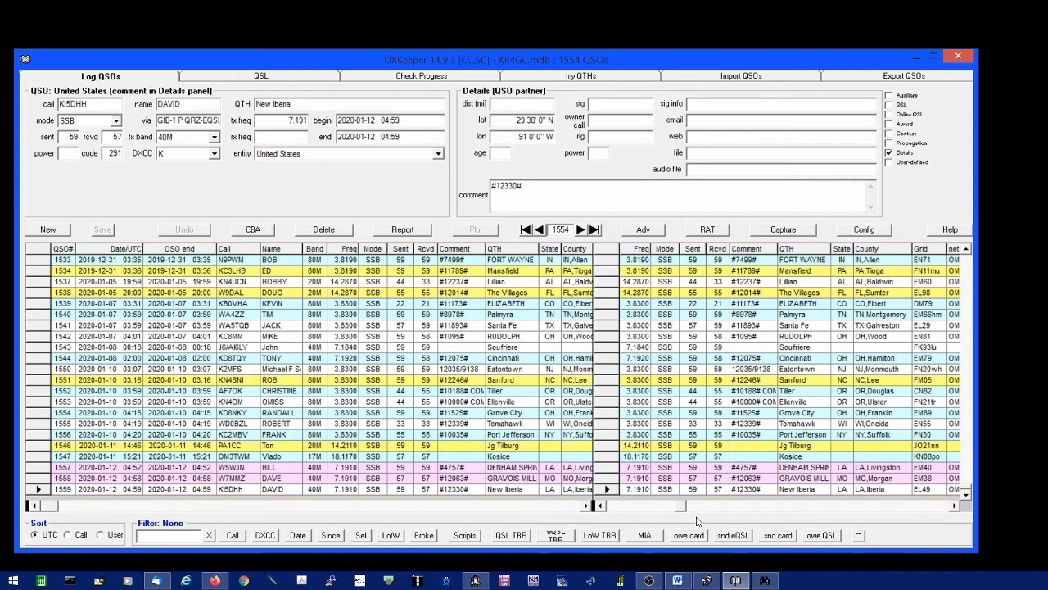
left_click(939, 506)
left_click(939, 506)
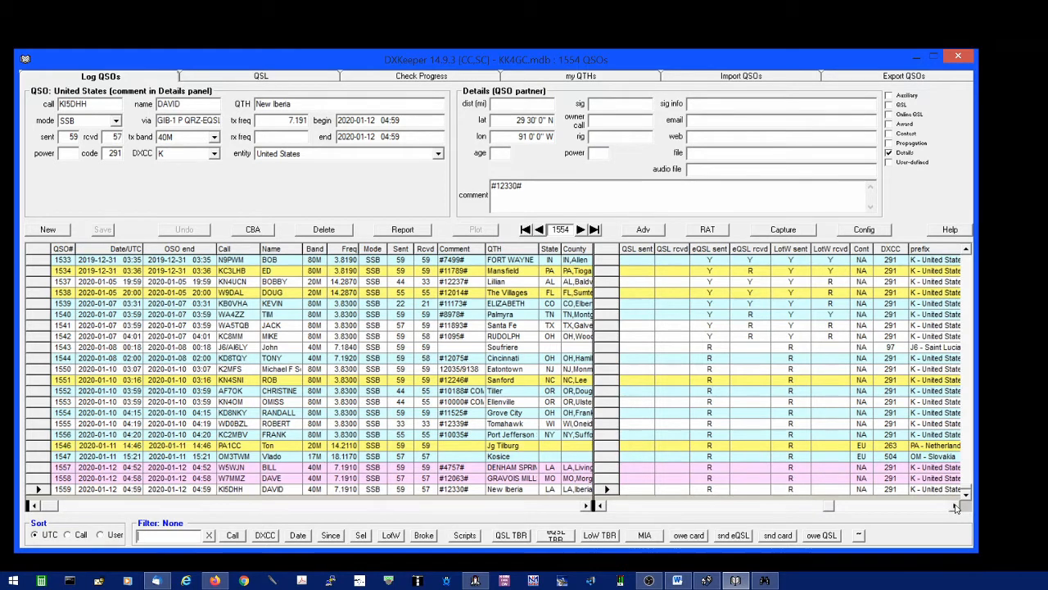
left_click(954, 507)
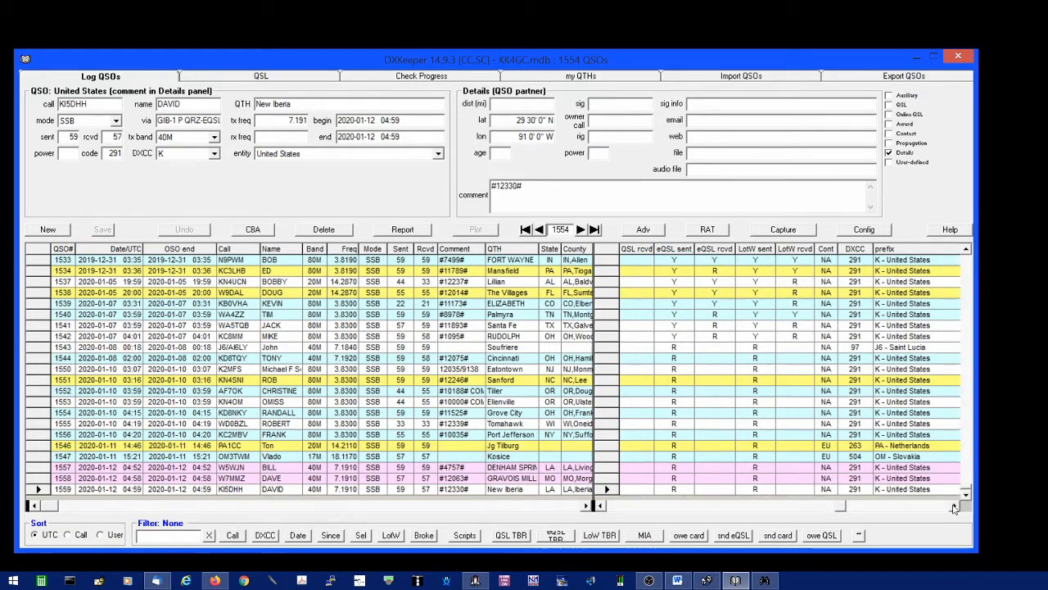
left_click(261, 77)
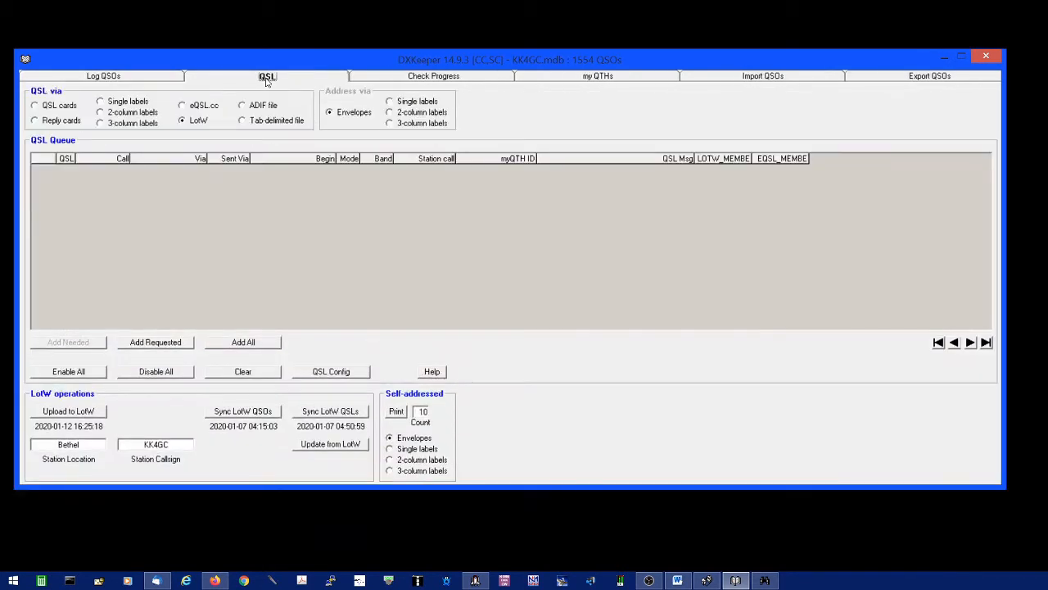
left_click(183, 106)
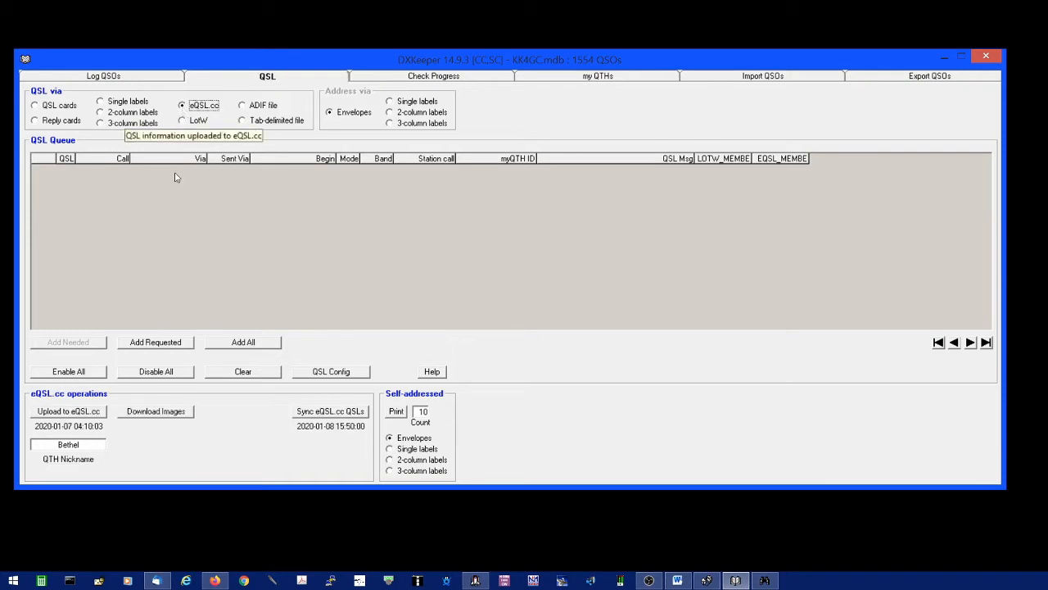
left_click(156, 343)
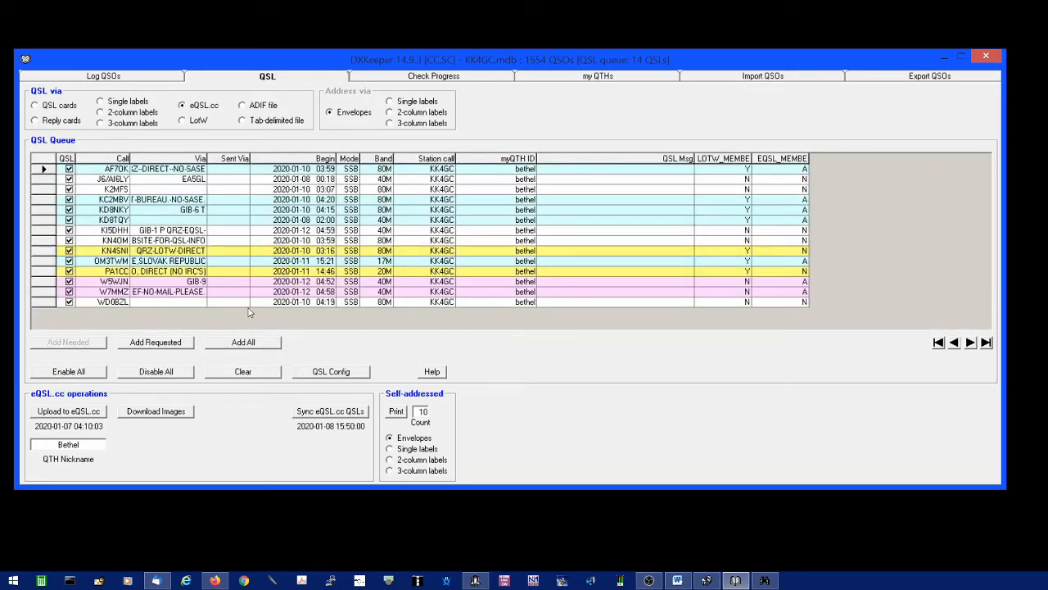
left_click(74, 412)
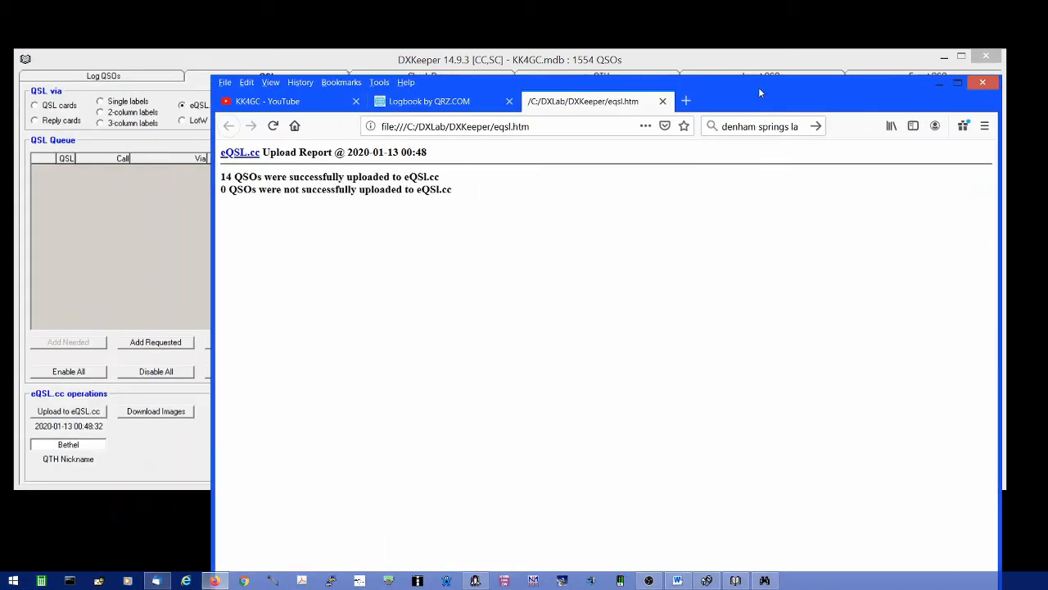
left_click_drag(758, 86, 677, 64)
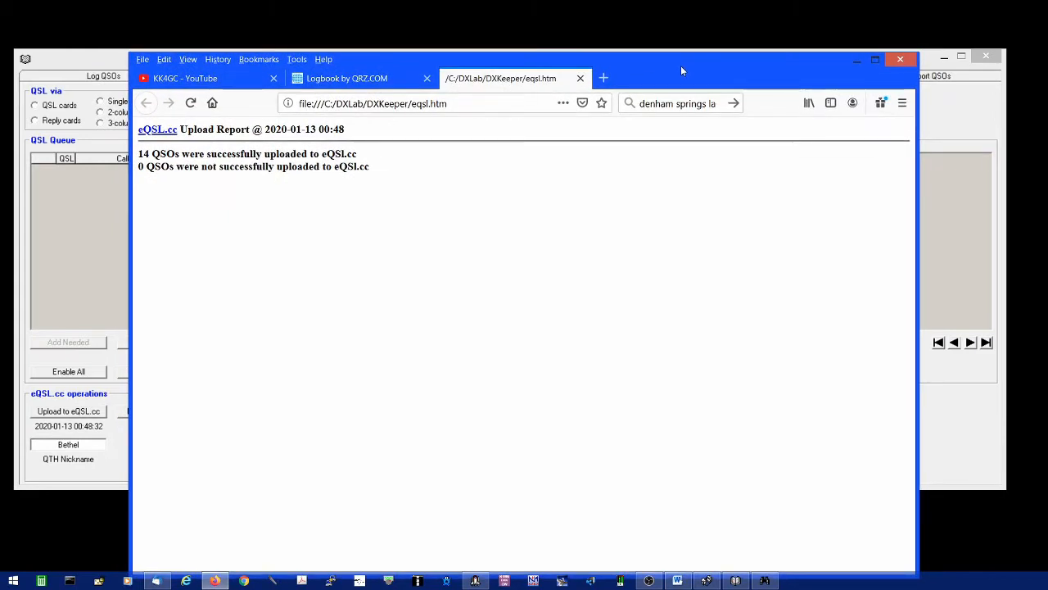
left_click_drag(755, 63, 0, 63)
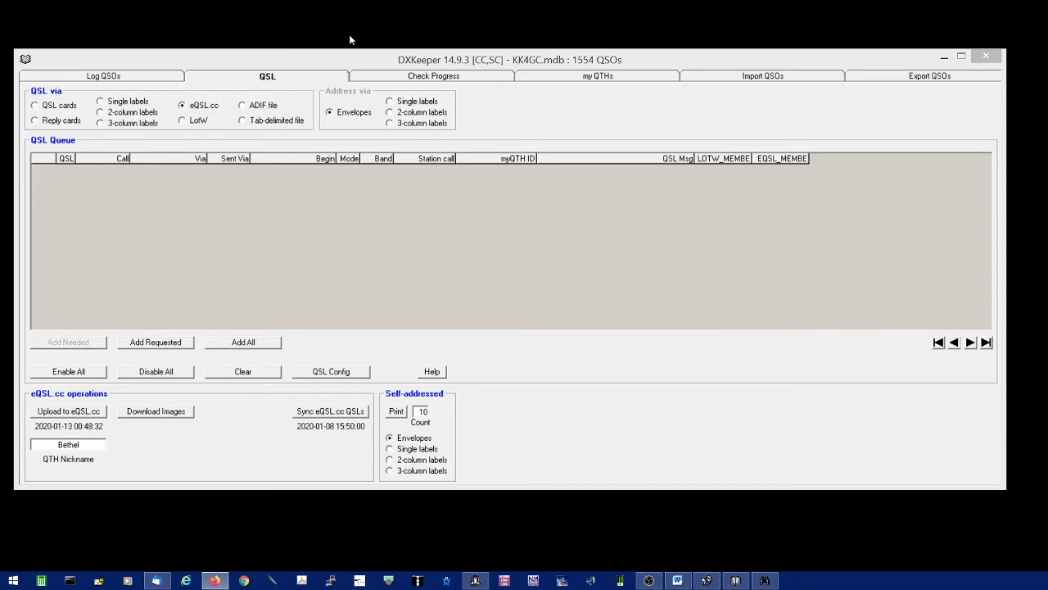
- Sync the received eQSL.cc QSLs into the log and close the results report
left_click(324, 416)
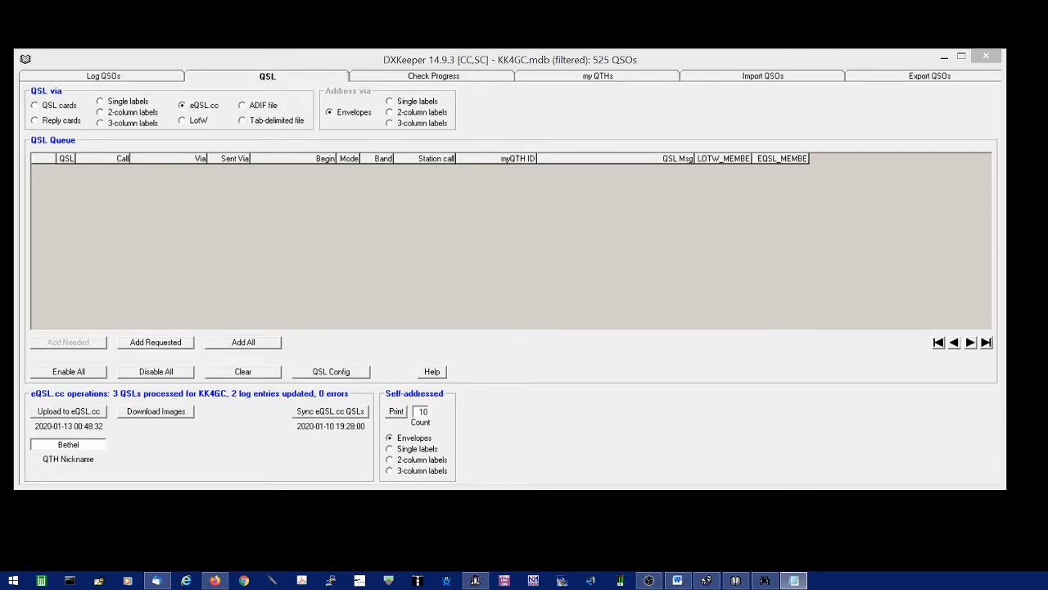
left_click_drag(0, 110, 503, 148)
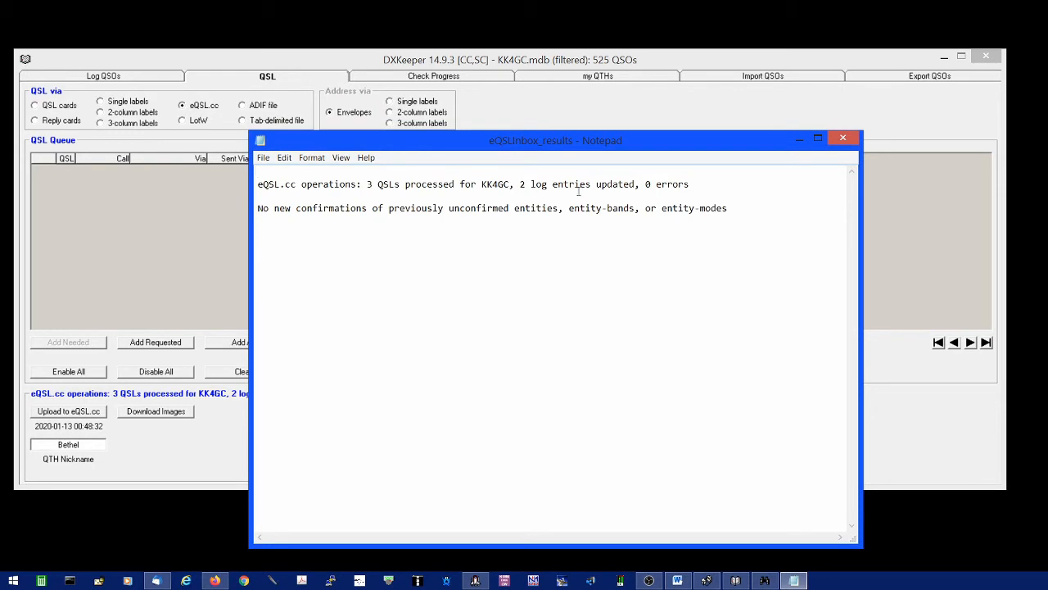
left_click(845, 143)
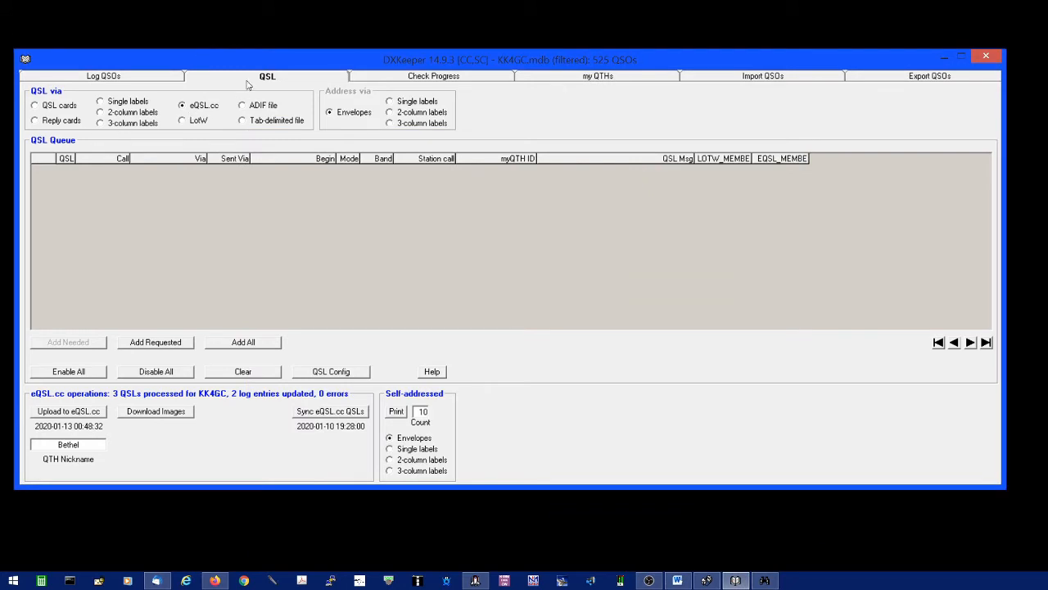
- Queue the requested QSLs for LotW with the log filter removed, upload them, and dismiss the upload report
left_click(185, 123)
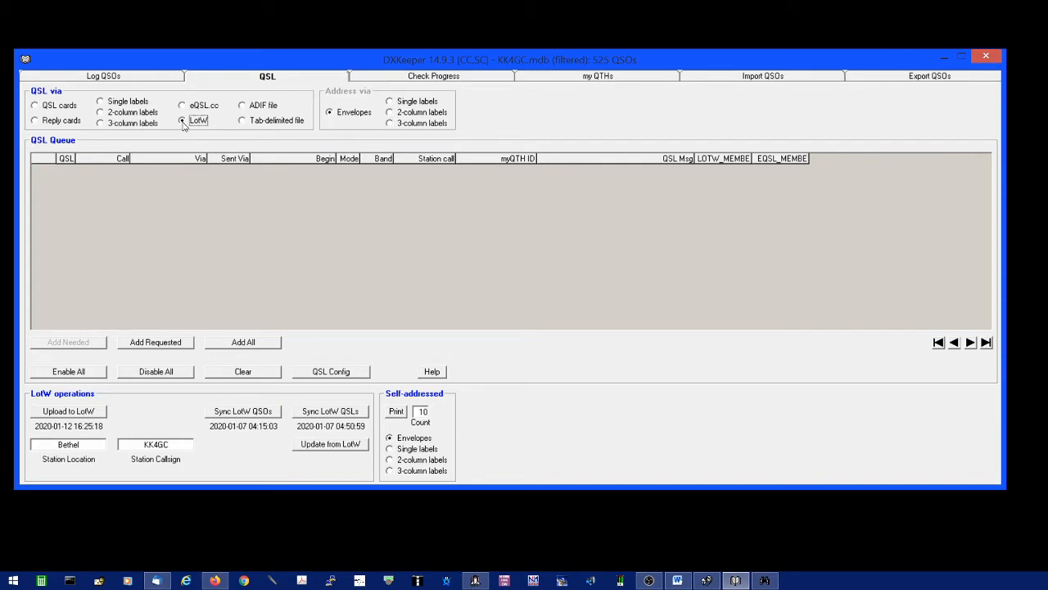
left_click(155, 344)
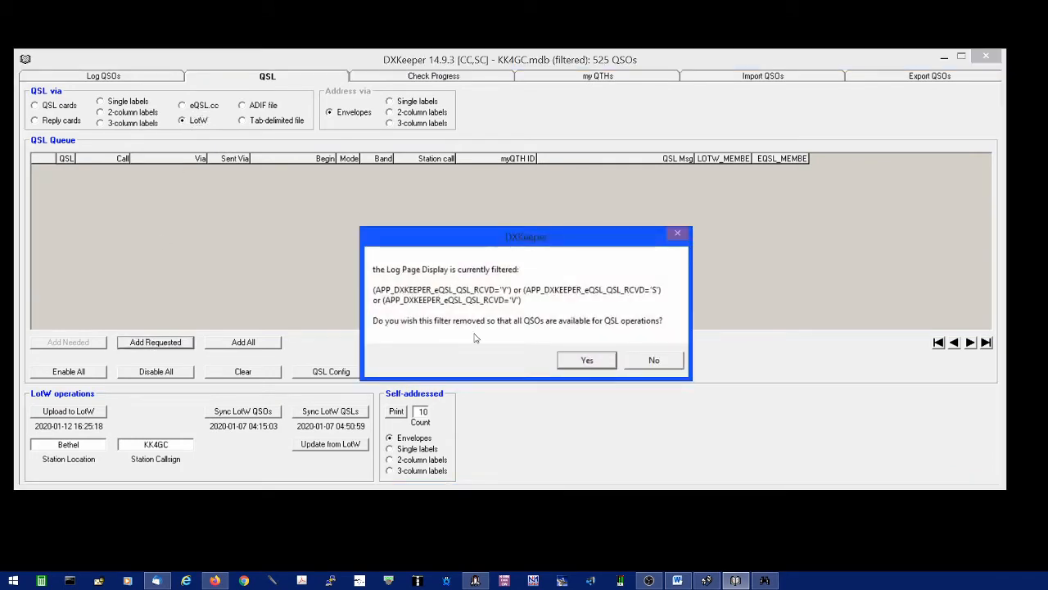
left_click(597, 361)
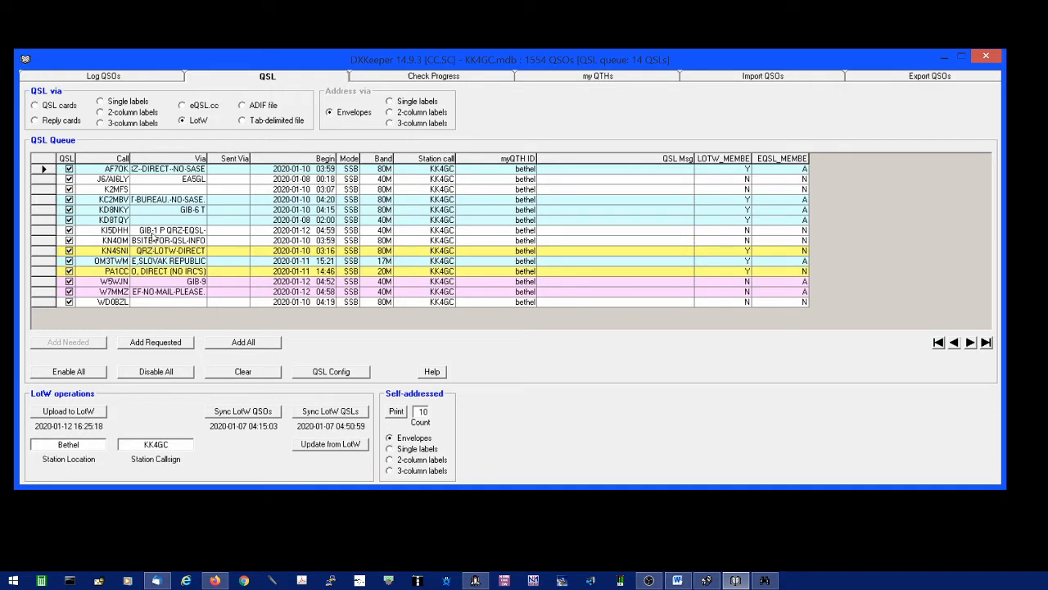
left_click(82, 412)
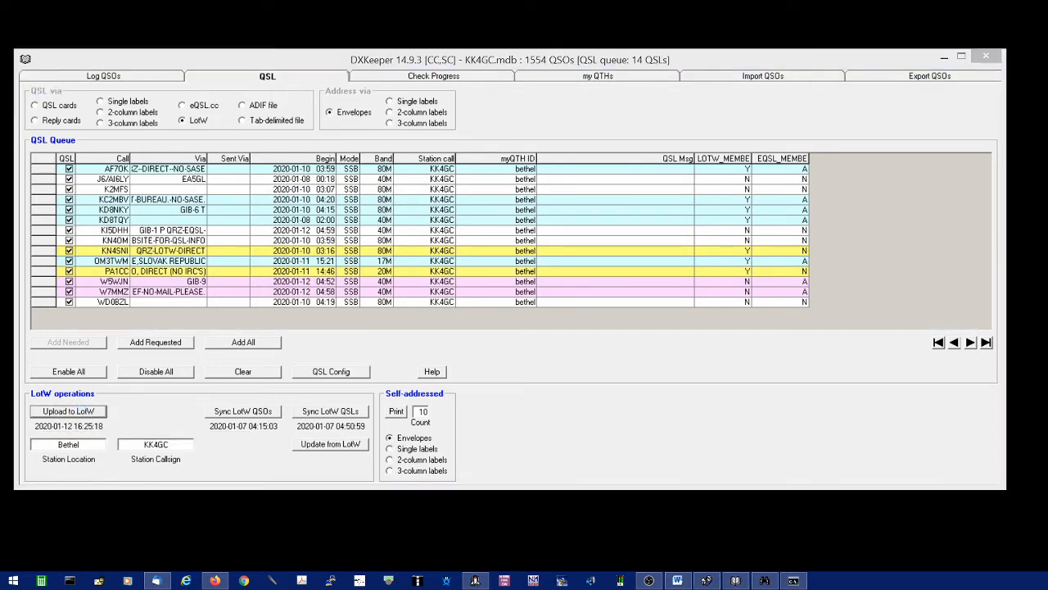
left_click_drag(512, 227, 669, 374)
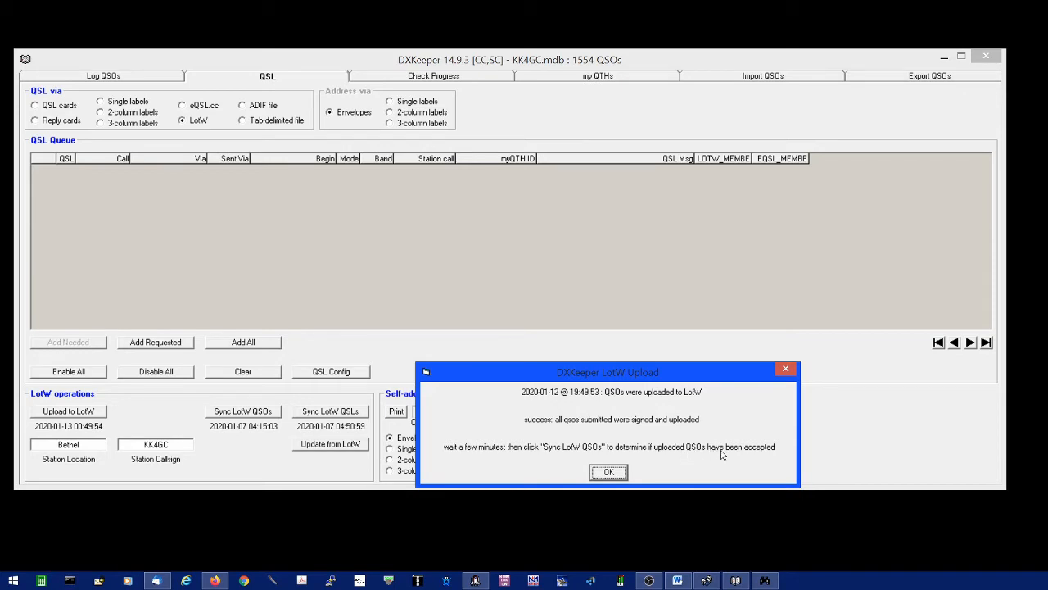
left_click(610, 473)
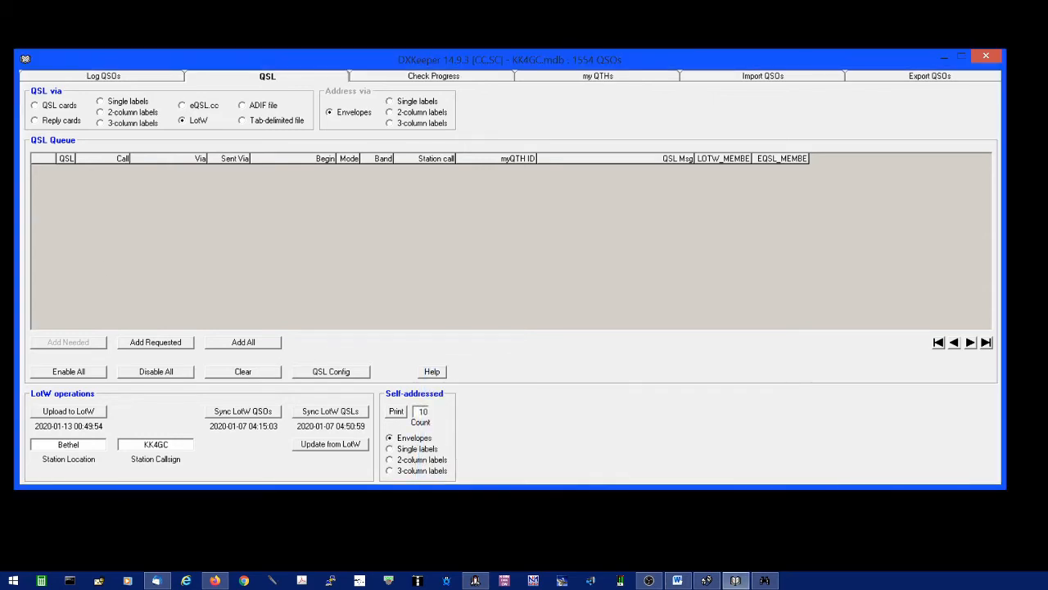
- Return to the logged QSOs, sort them by UTC, and reset the log filter
left_click(103, 76)
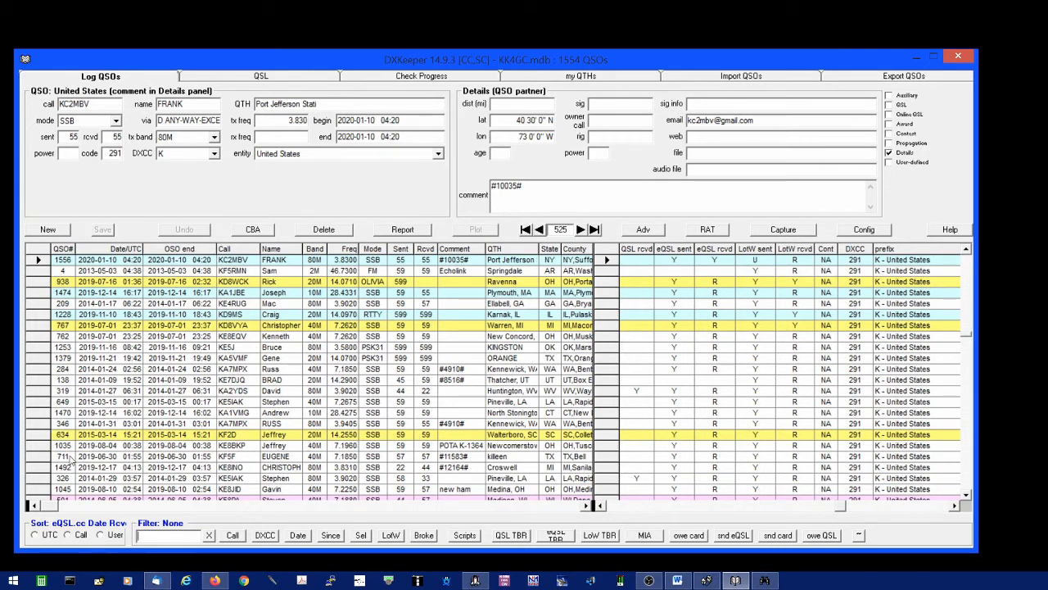
left_click(34, 535)
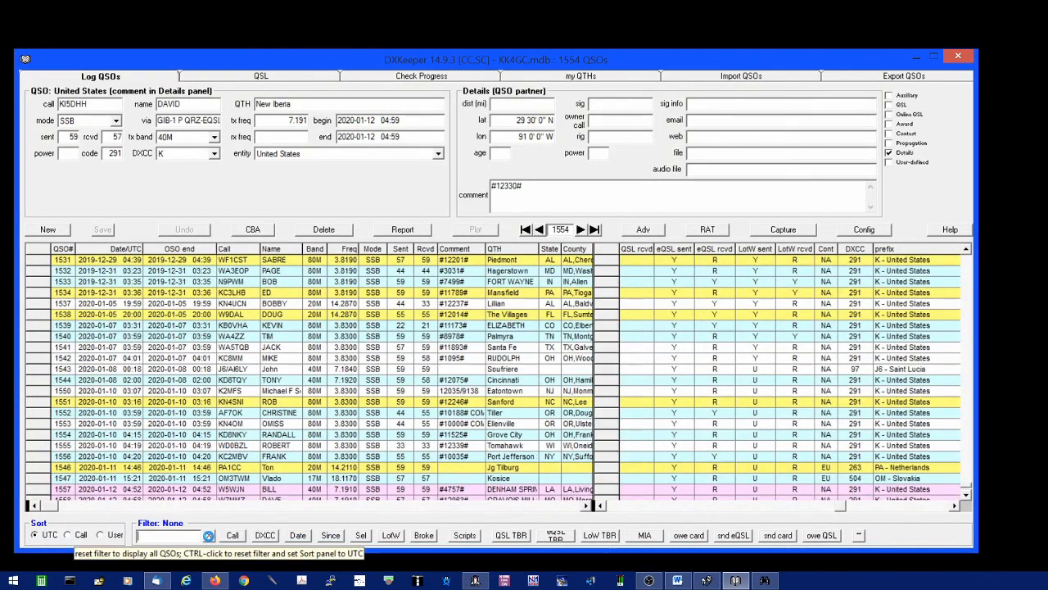
left_click(209, 536)
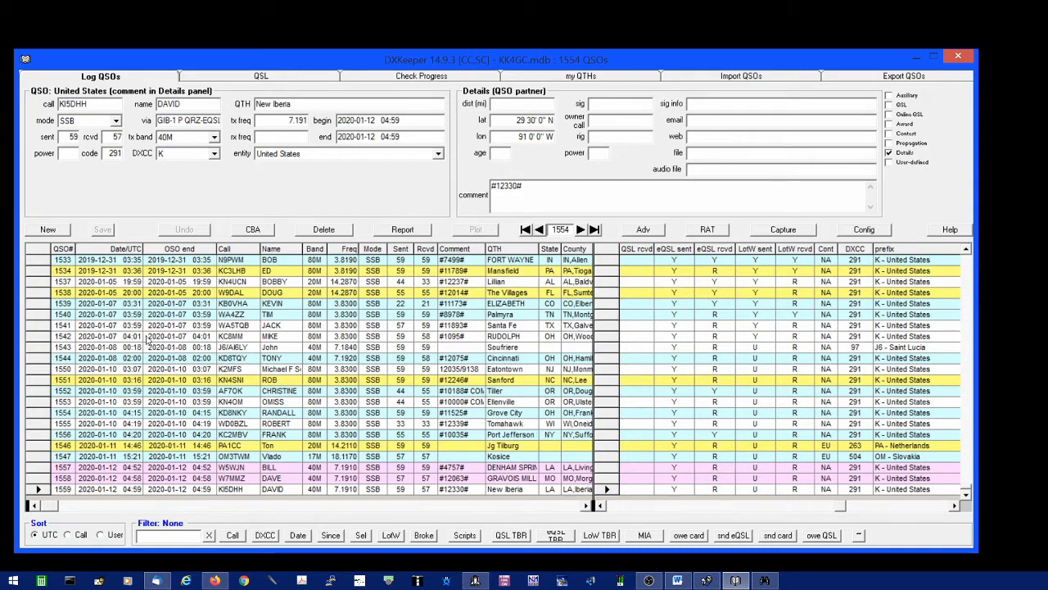
- Sync the LotW QSOs and the LotW QSLs with the log, and close the results report
left_click(259, 77)
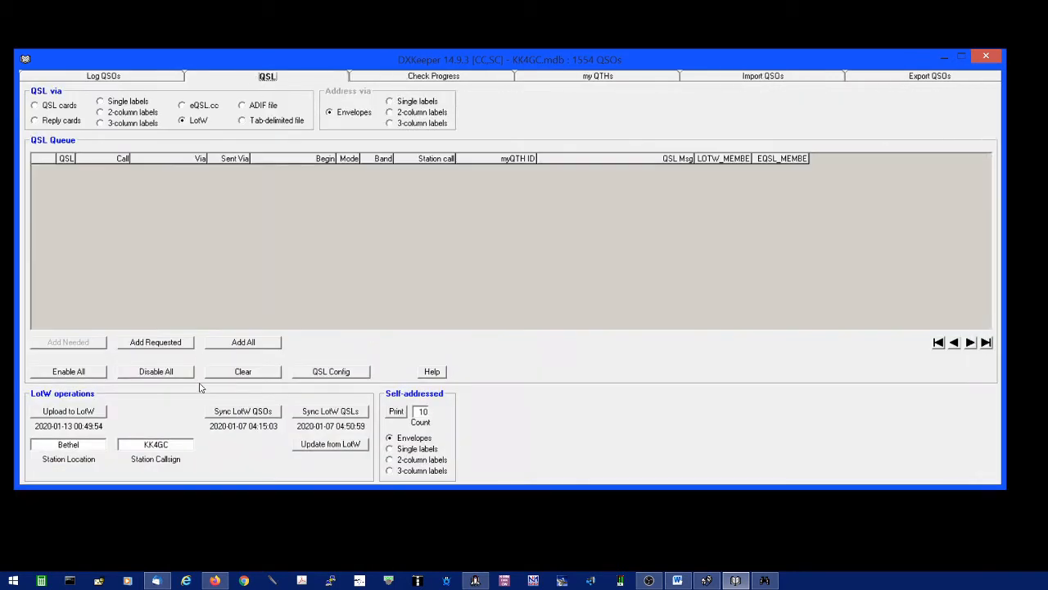
left_click(240, 413)
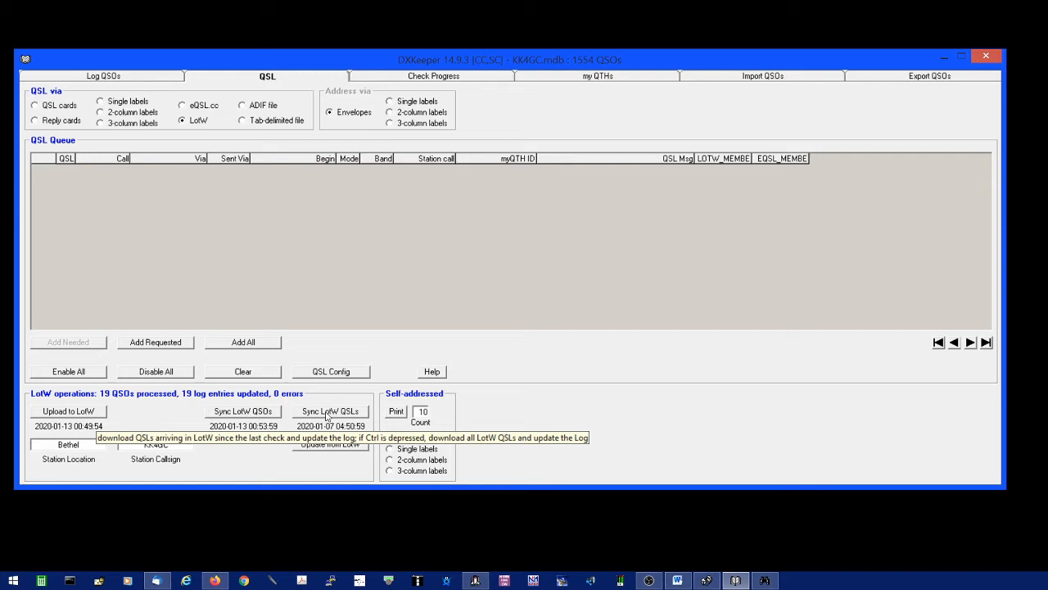
left_click(326, 414)
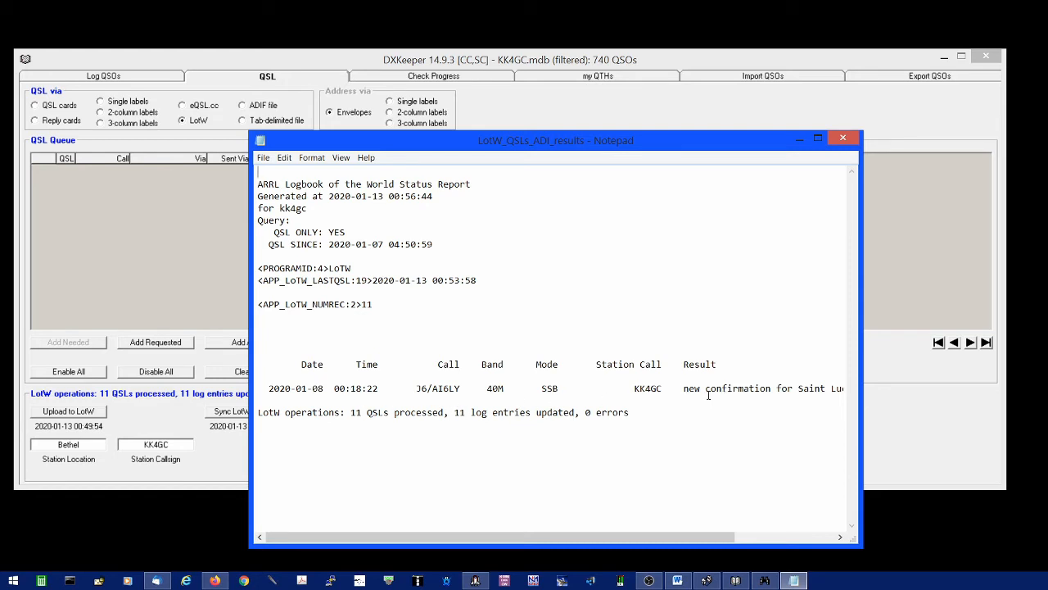
left_click(845, 138)
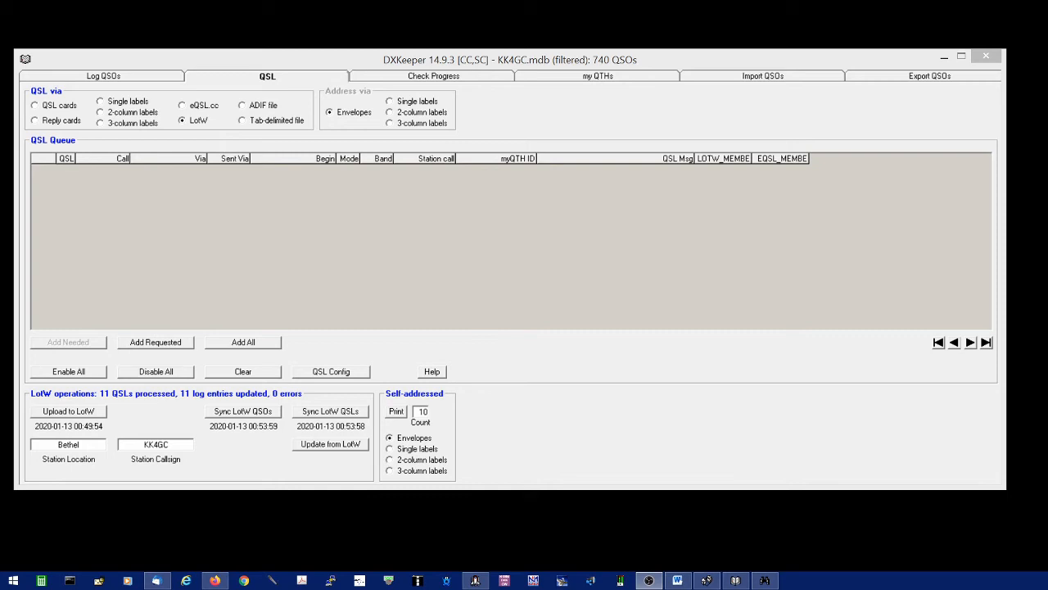
- Restore the full log in UTC order without the LotW-confirmed filter, and jump to its first and last QSOs
key("alt+Tab")
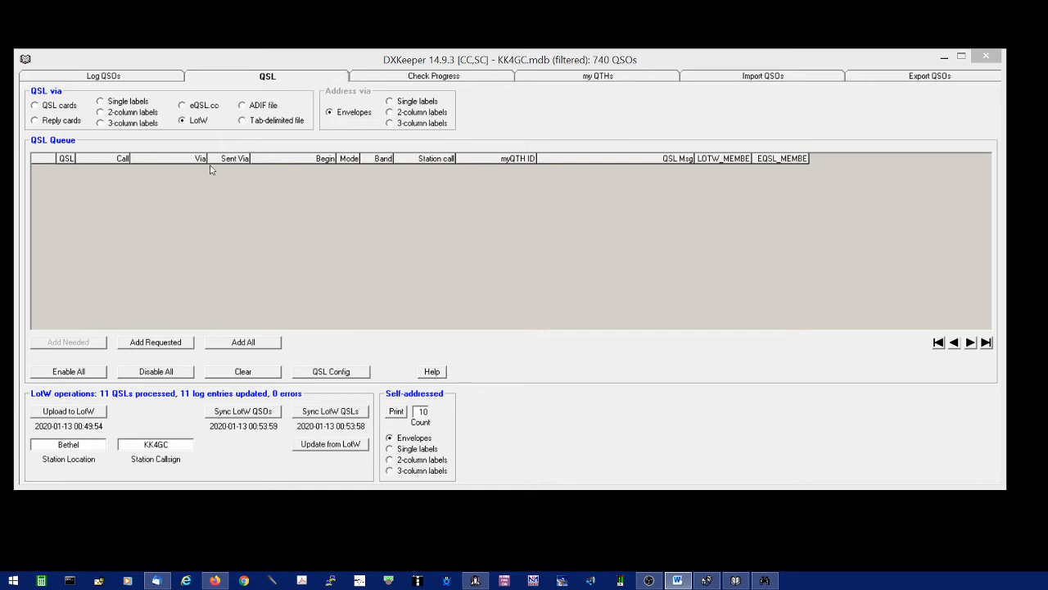
left_click(126, 78)
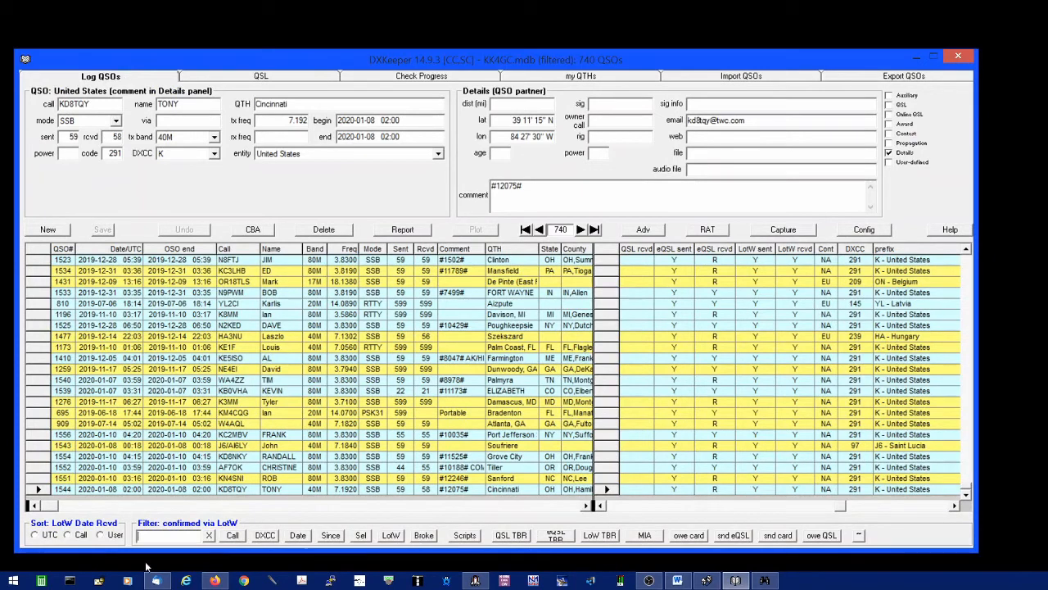
left_click(209, 537)
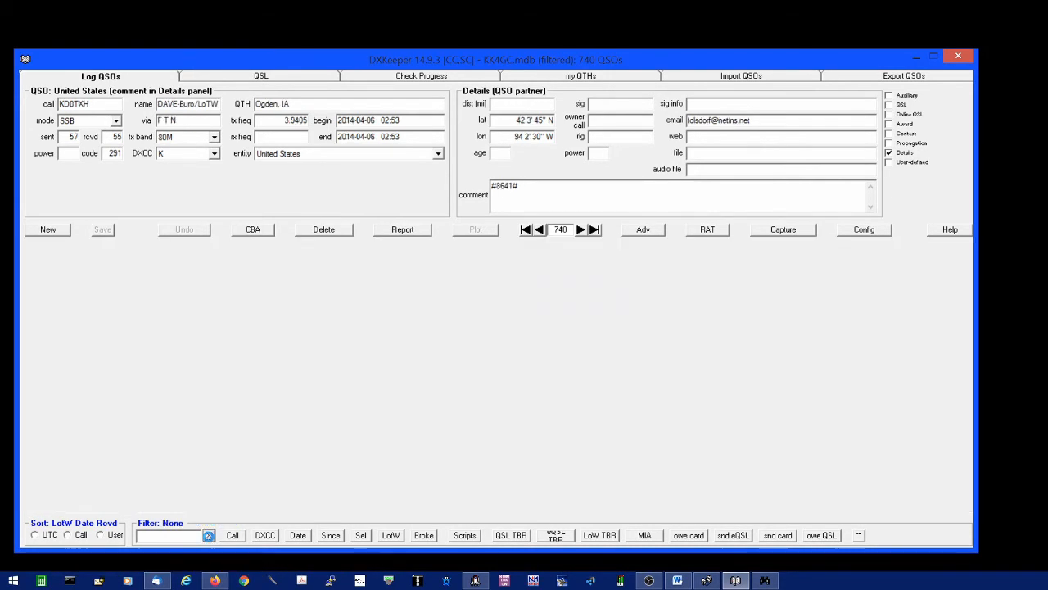
left_click(33, 534)
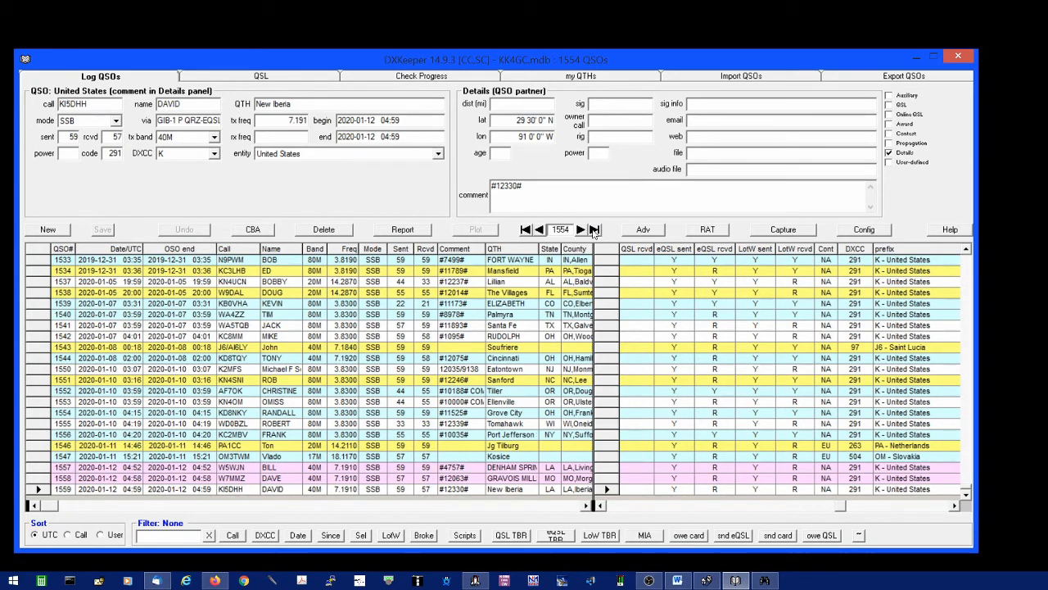
left_click(527, 231)
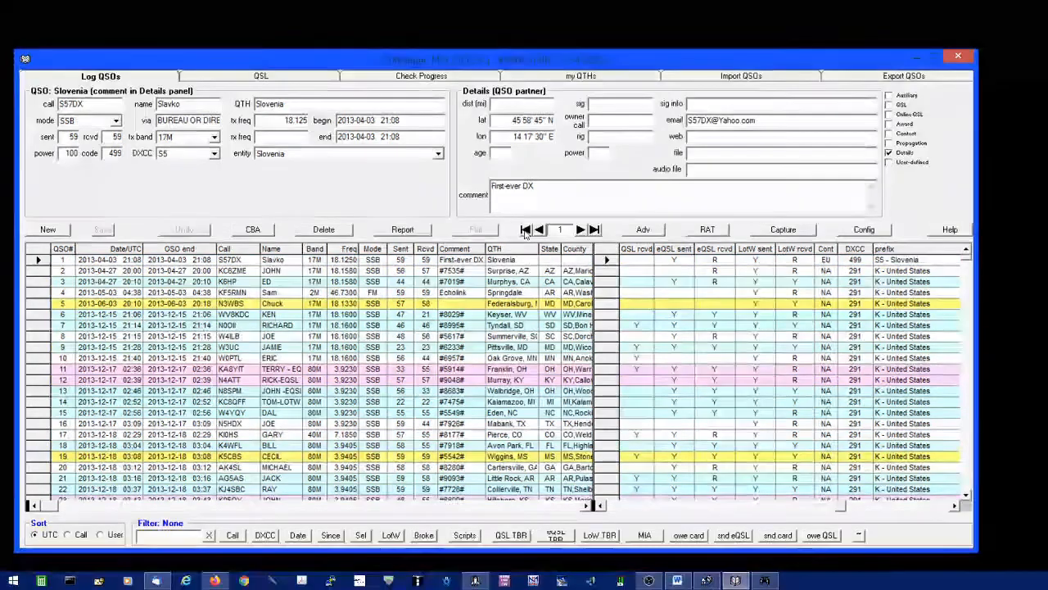
left_click(595, 230)
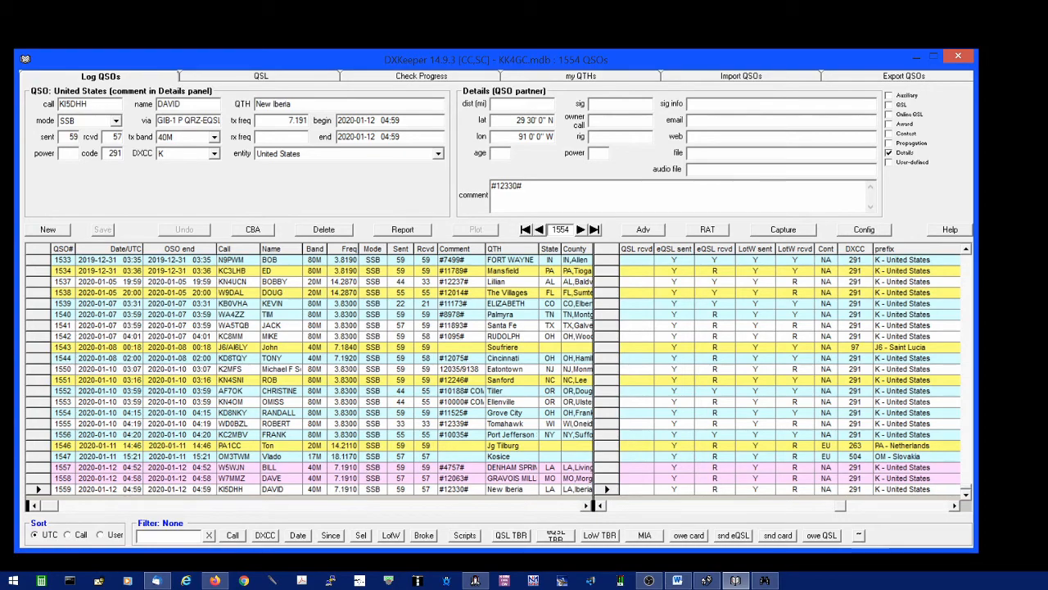
key("alt+Tab")
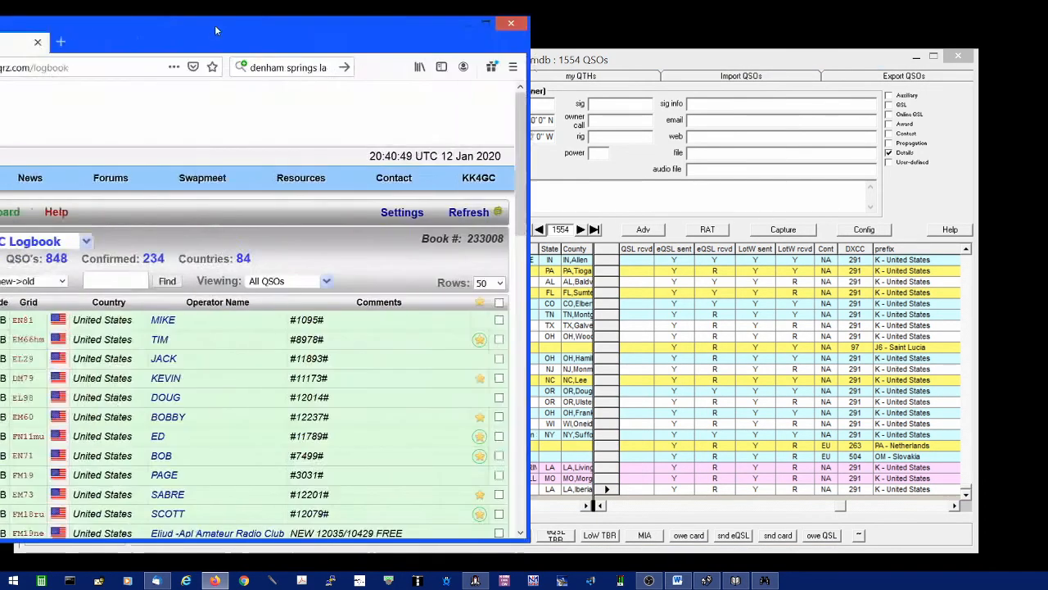
left_click_drag(214, 24, 573, 36)
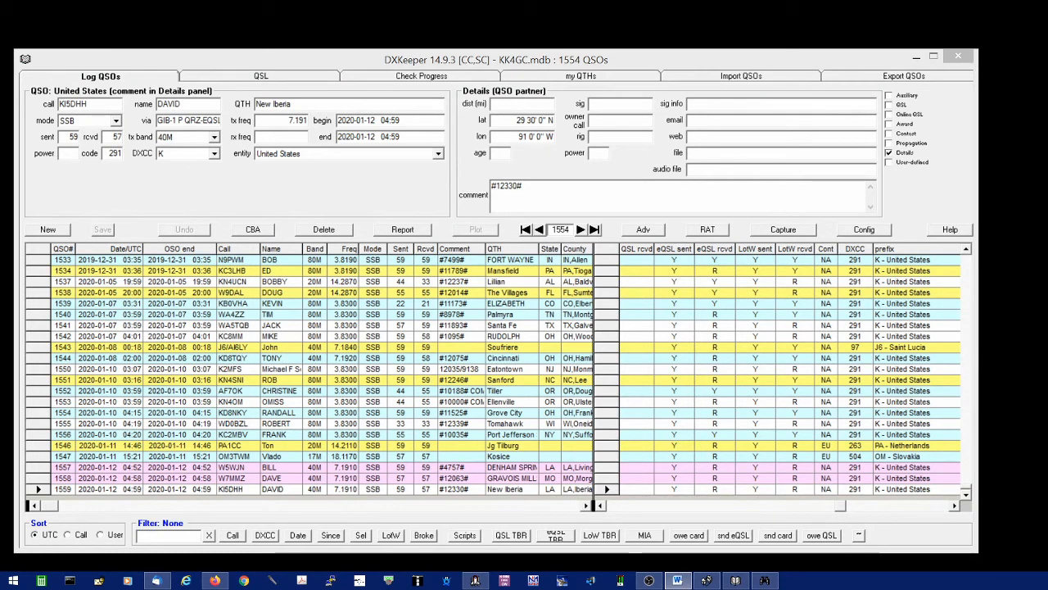
left_click(153, 537)
right_click(153, 537)
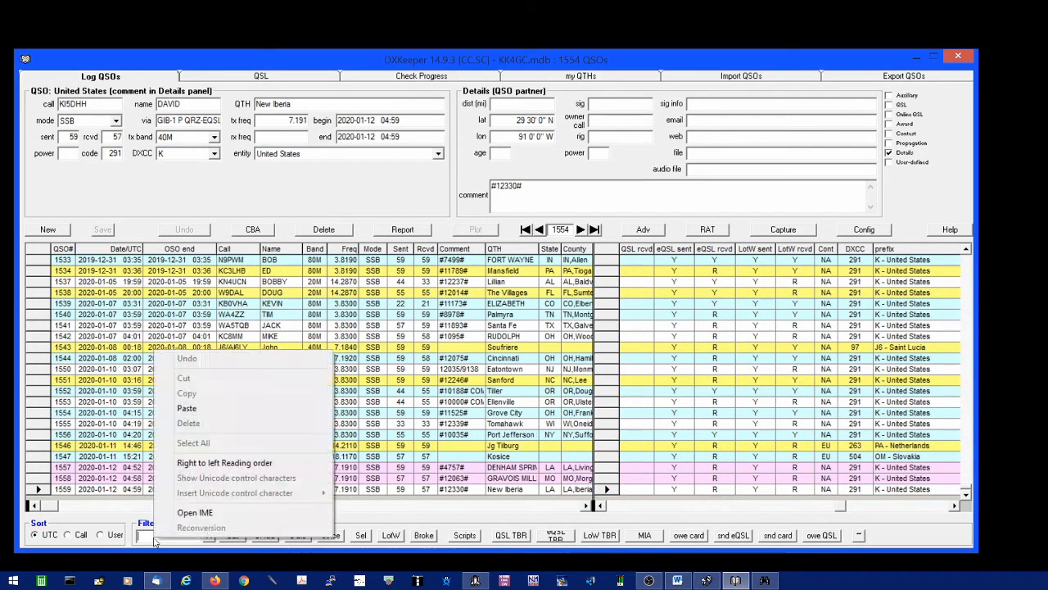
left_click(187, 408)
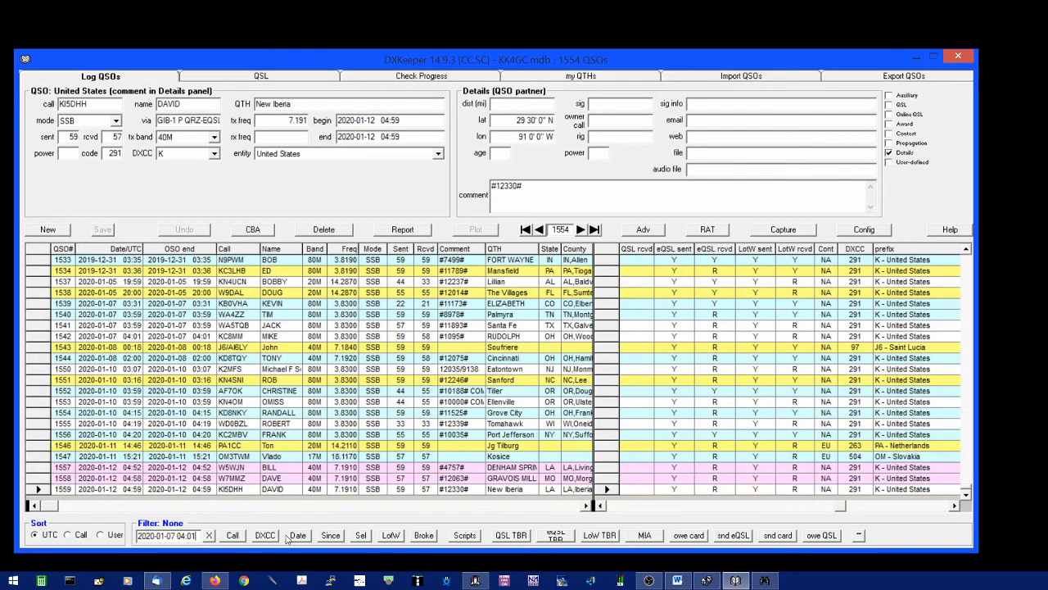
left_click(331, 535)
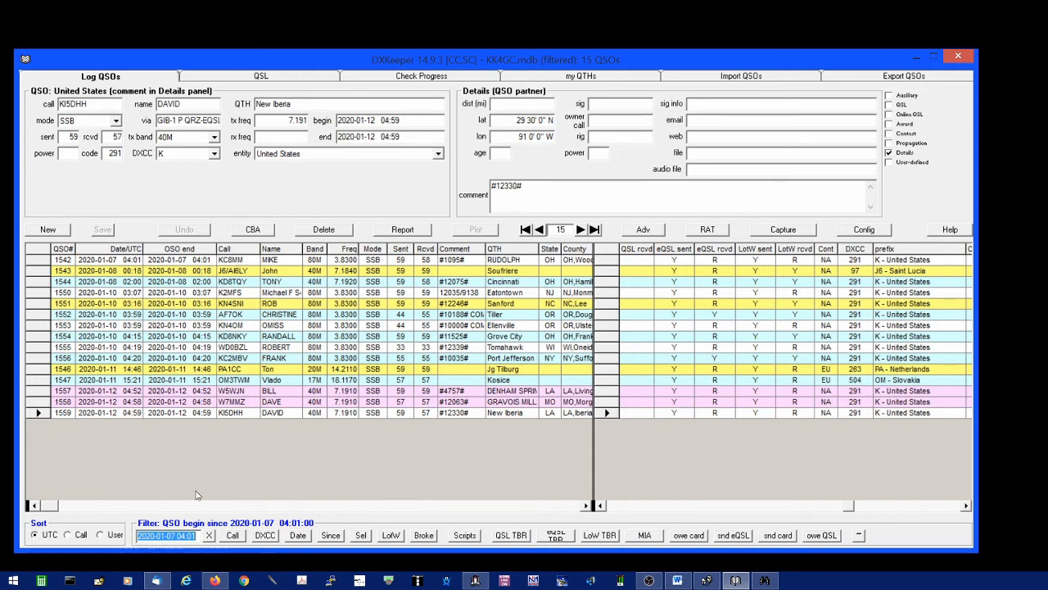
left_click(197, 535)
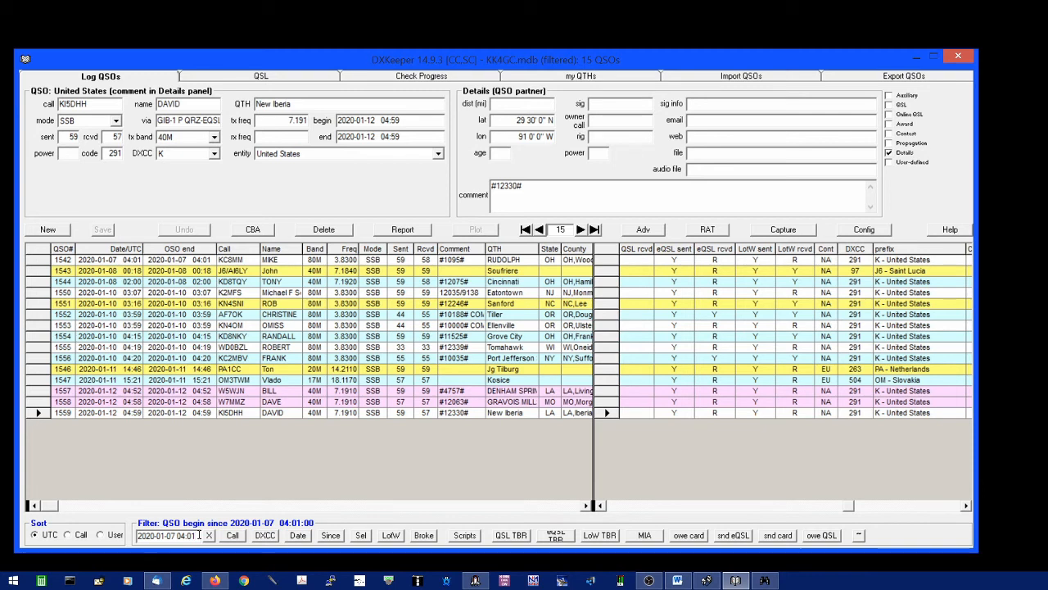
key("BackSpace")
type("2")
left_click(330, 535)
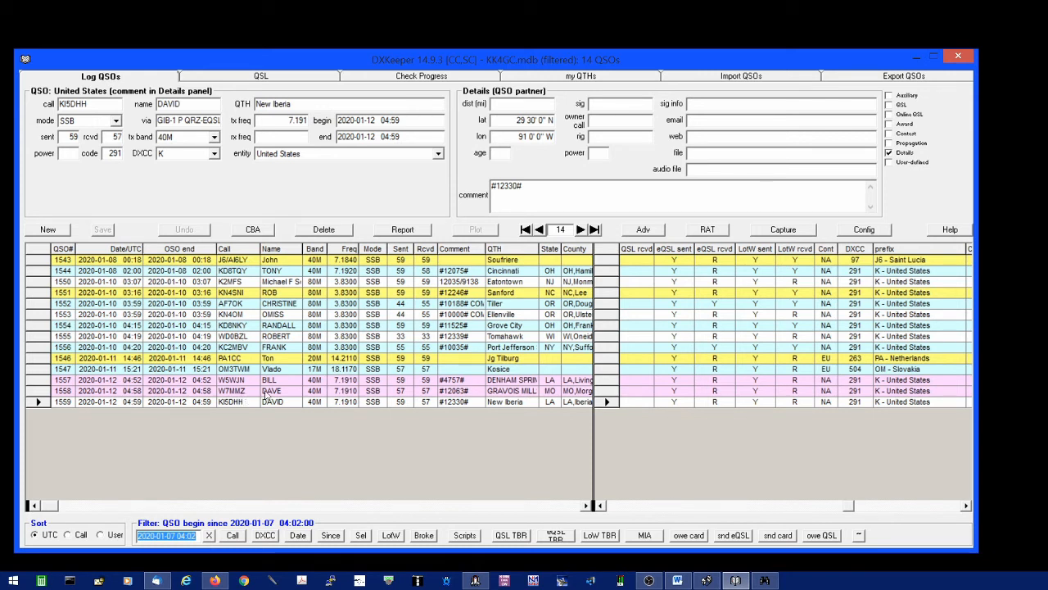
- Export the filtered QSOs as standard ADIF to the desktop file qrz, clearing its existing contents, and return to the logged QSOs
left_click(869, 78)
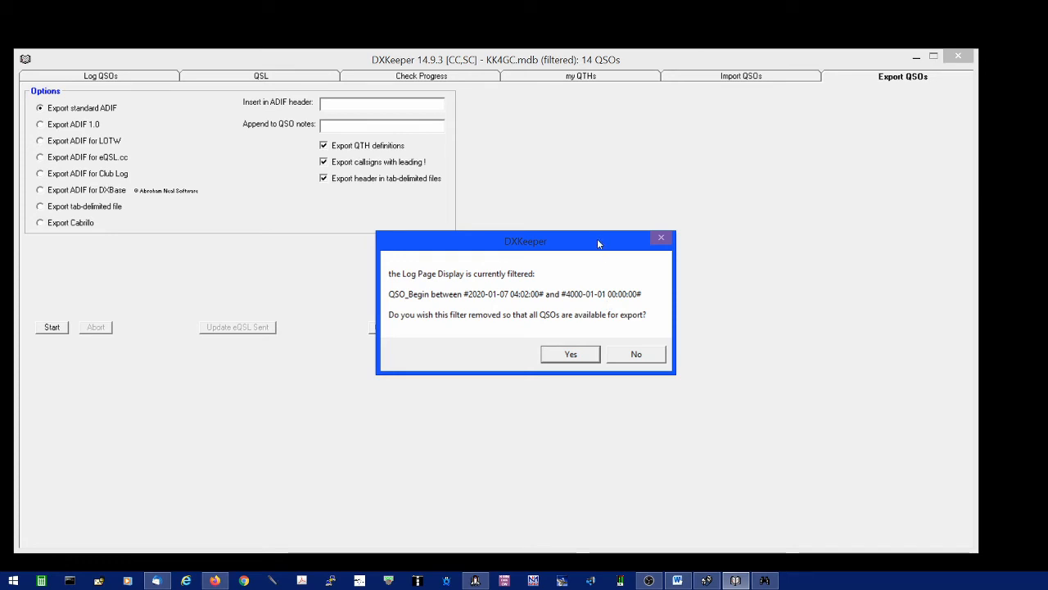
left_click(636, 353)
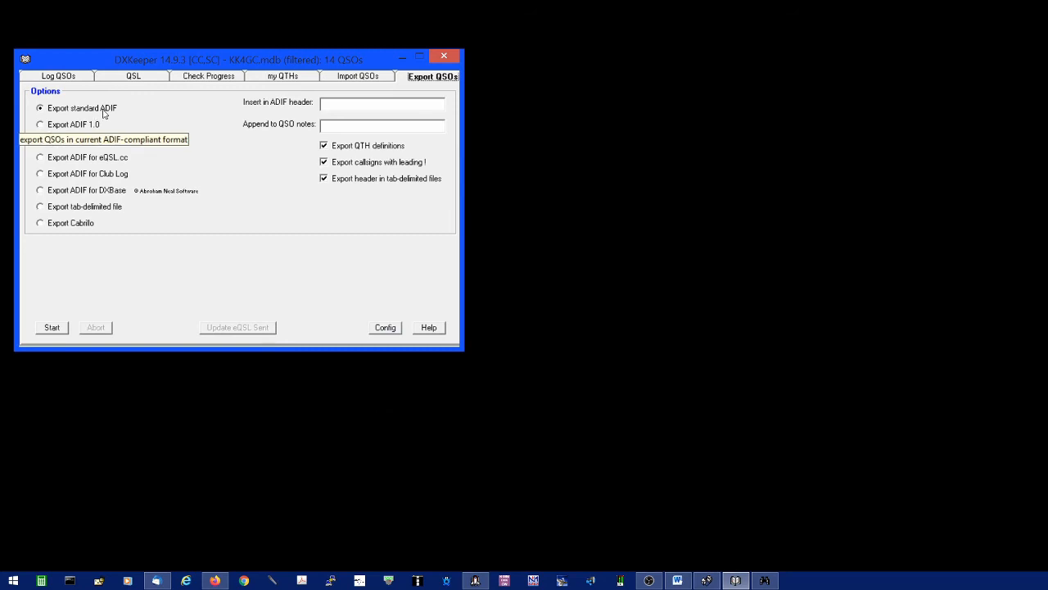
left_click(52, 327)
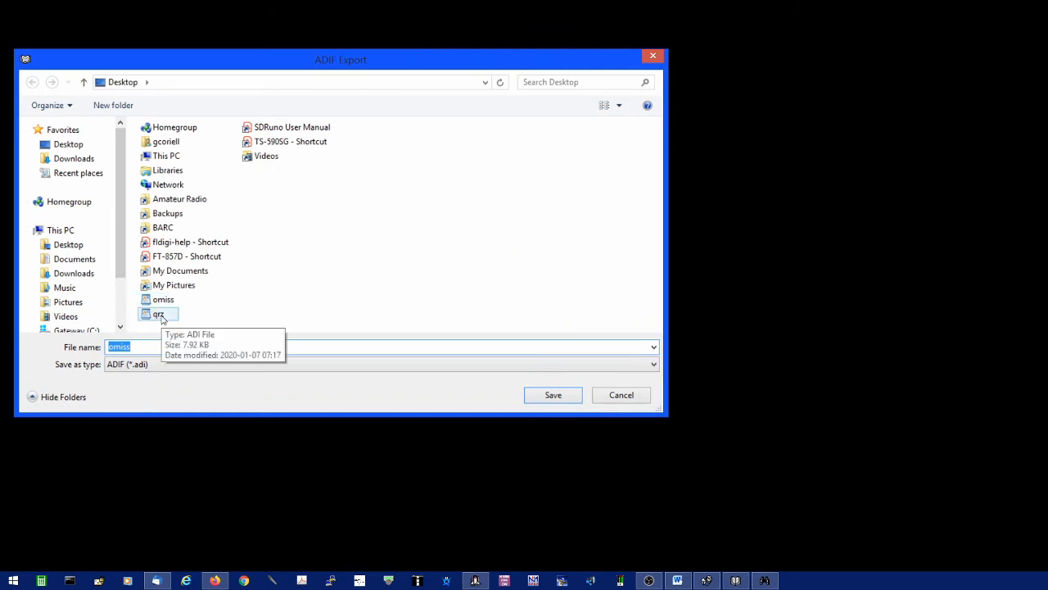
left_click(160, 316)
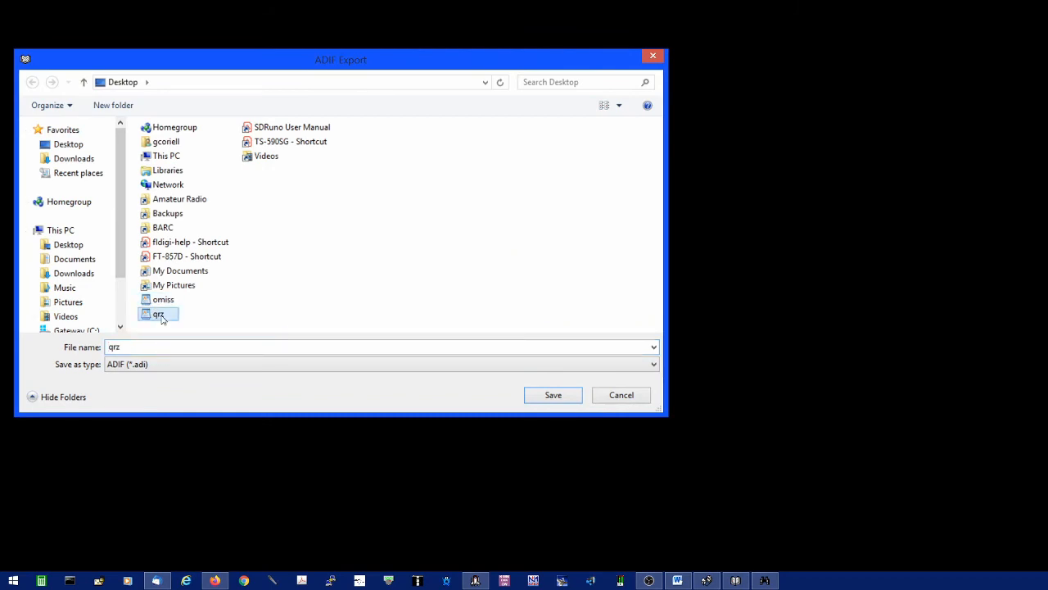
left_click(562, 398)
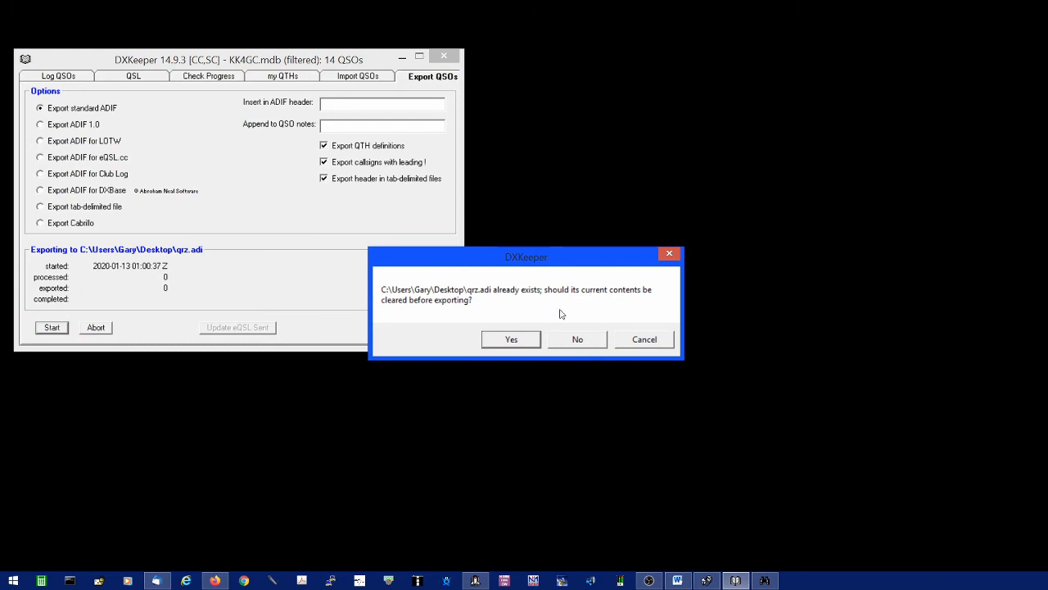
left_click(511, 339)
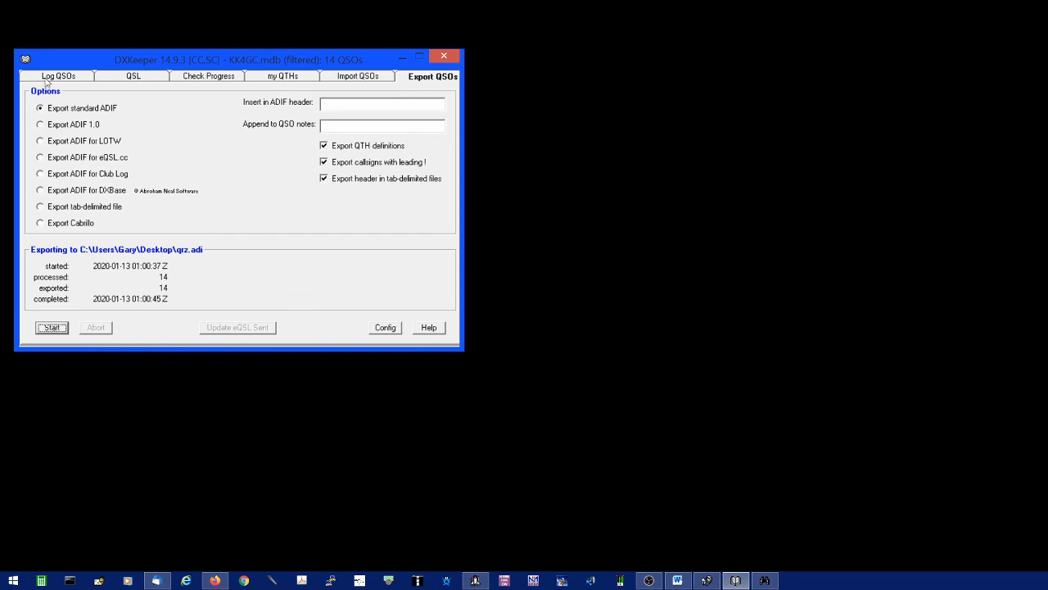
left_click(64, 78)
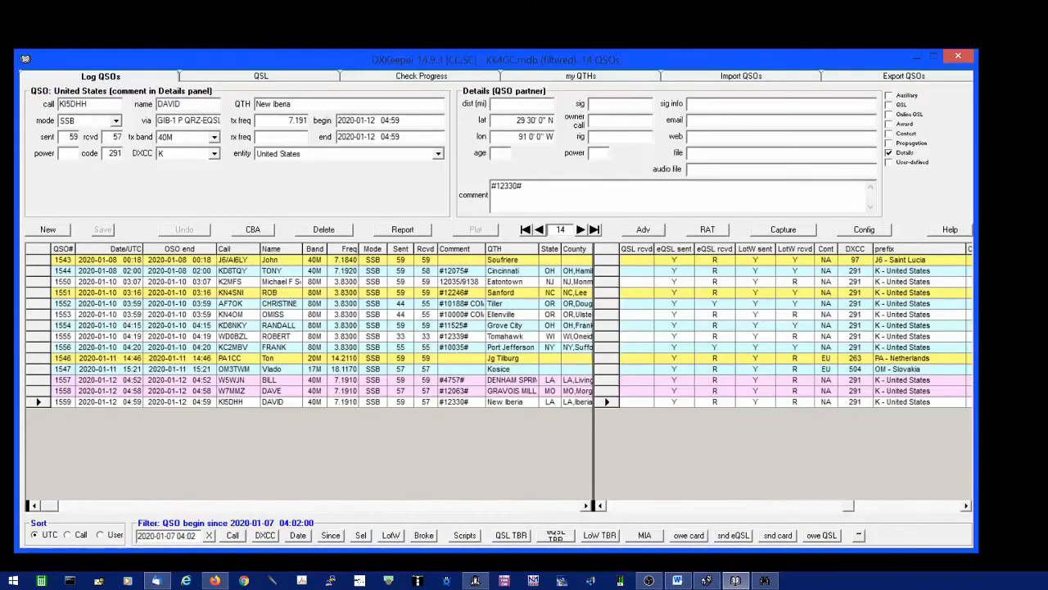